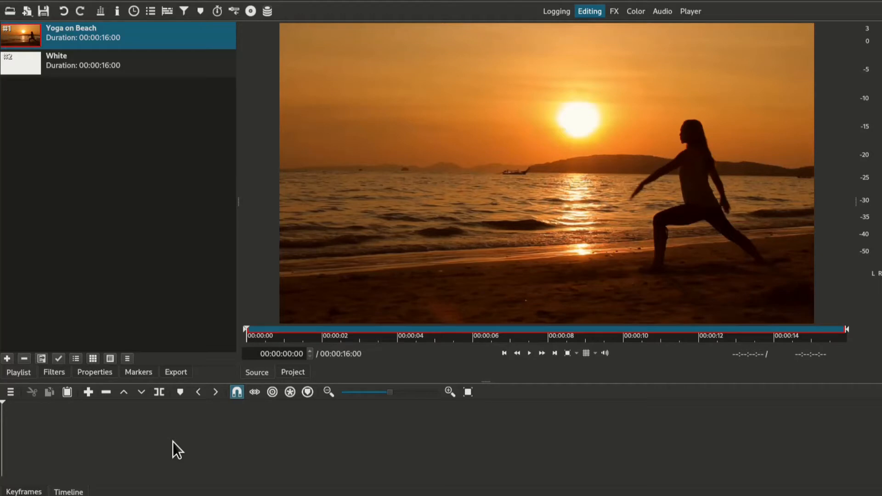
# Step: Add three video tracks, V1 to V3, to the empty timeline
pyautogui.hotkey('ctrl', 'i')
pyautogui.hotkey('ctrl', 'i')
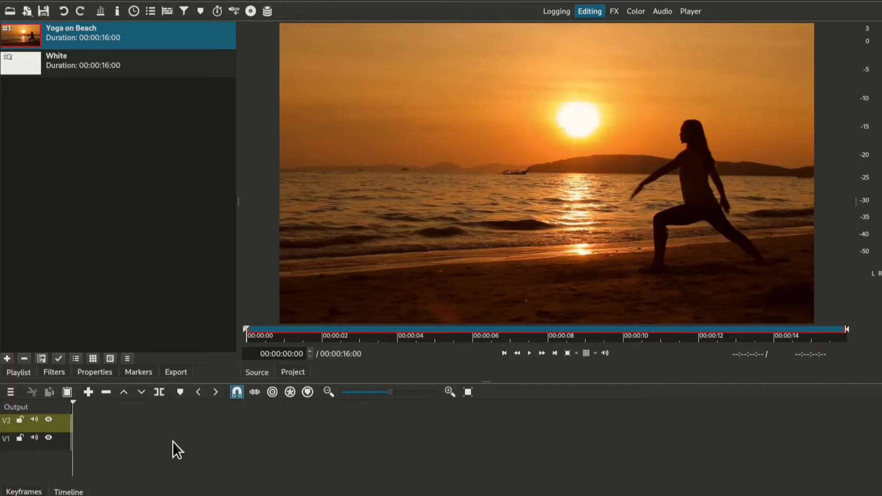
pyautogui.hotkey('ctrl', 'i')
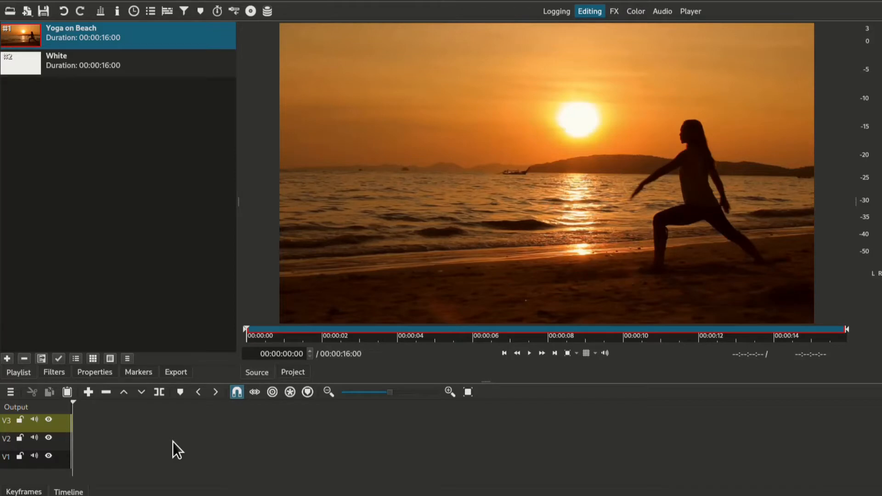
# Step: Append the Yoga on Beach clip to track V1 and again to track V3, leaving V2 empty
pyautogui.hotkey('ctrl', 'Down')
pyautogui.hotkey('ctrl', 'Down')
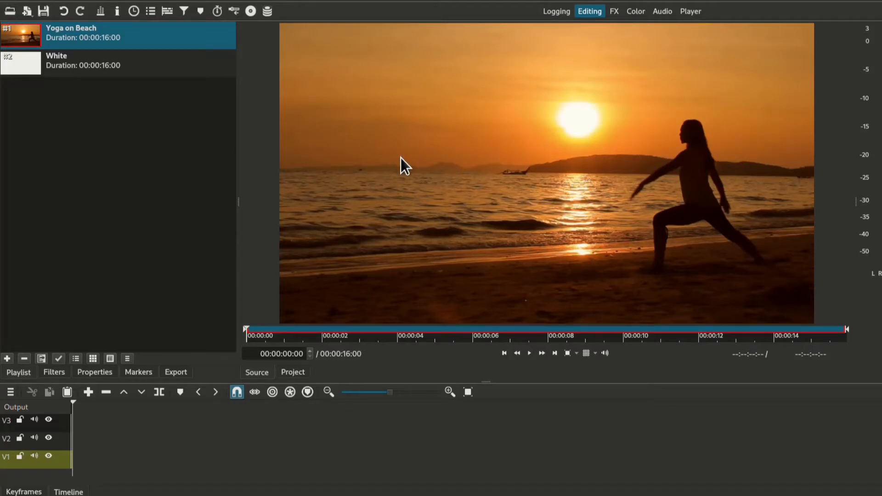
pyautogui.click(91, 393)
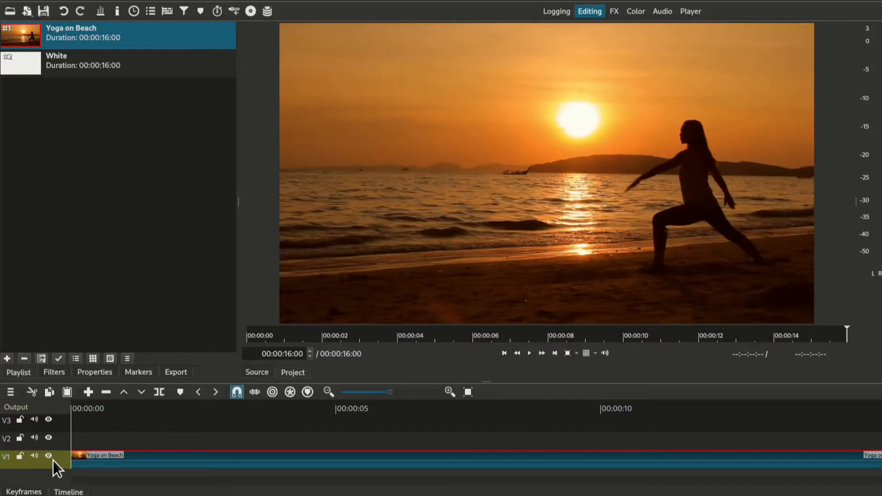
pyautogui.press('Up')
pyautogui.press('Up')
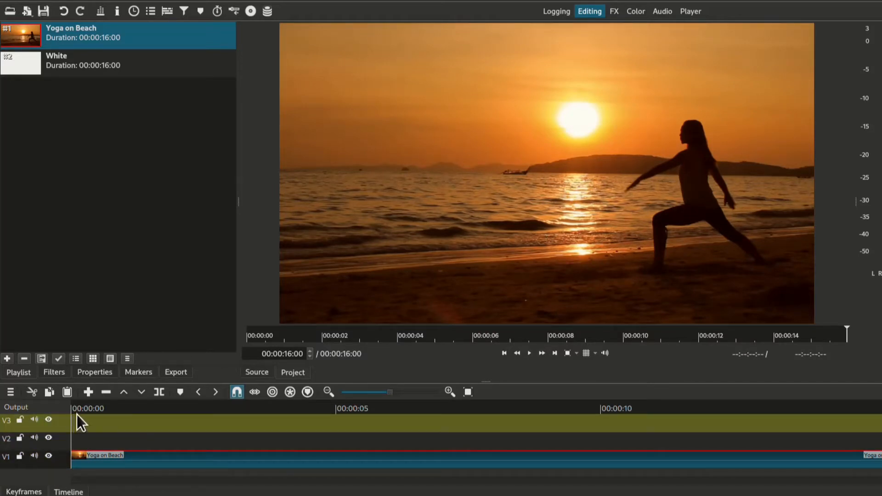
pyautogui.click(89, 393)
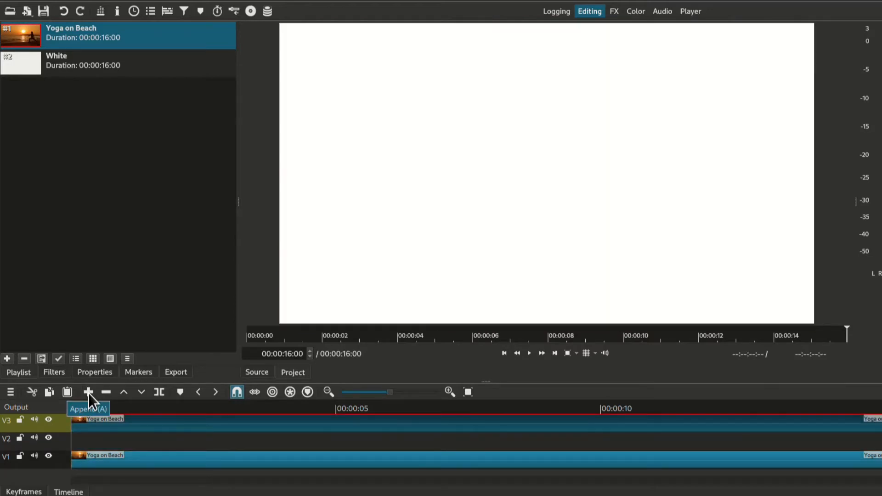
# Step: Move the playhead to 00:00:00:16 and add a Crop: Rectangle filter to the V3 Yoga on Beach clip
pyautogui.click(100, 406)
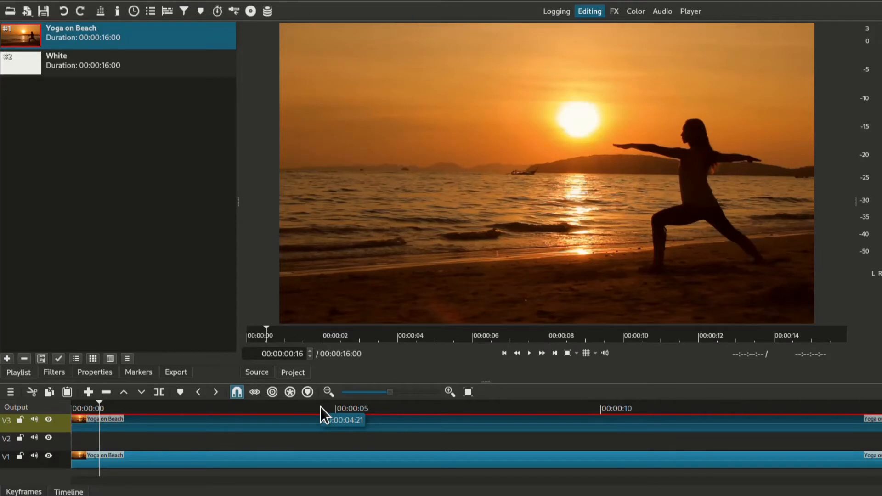
pyautogui.click(51, 373)
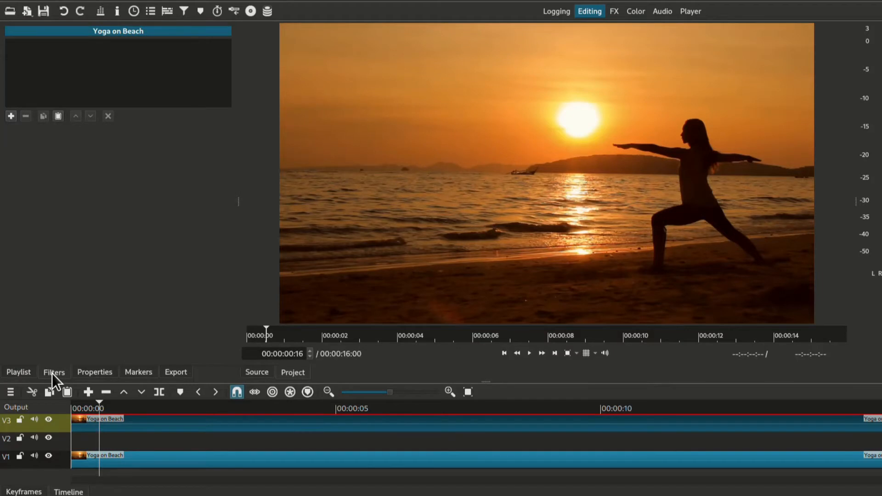
pyautogui.click(11, 116)
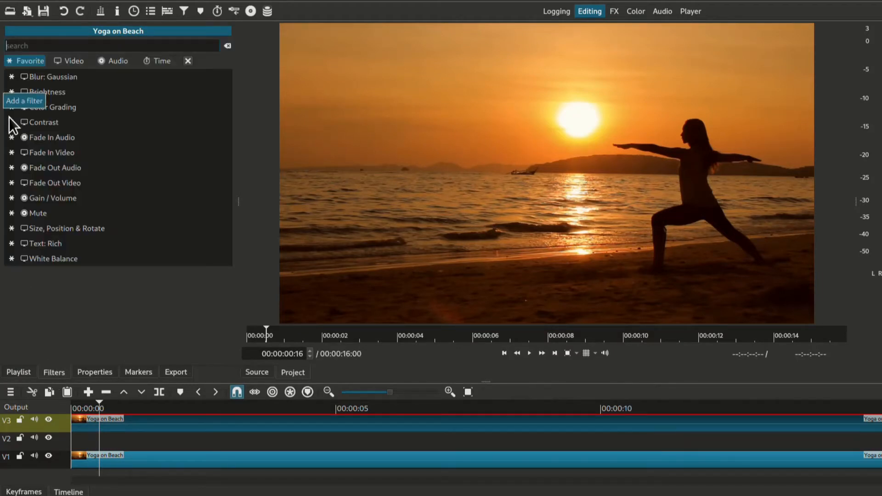
pyautogui.write('crop')
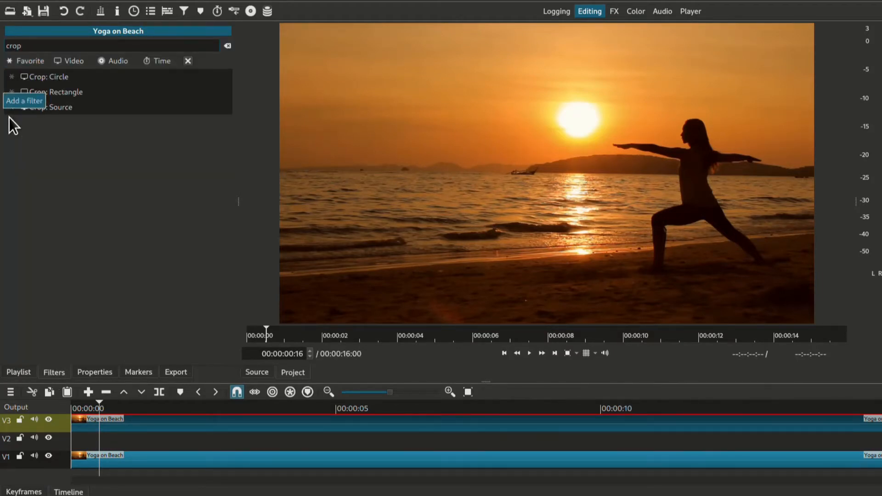
pyautogui.click(66, 95)
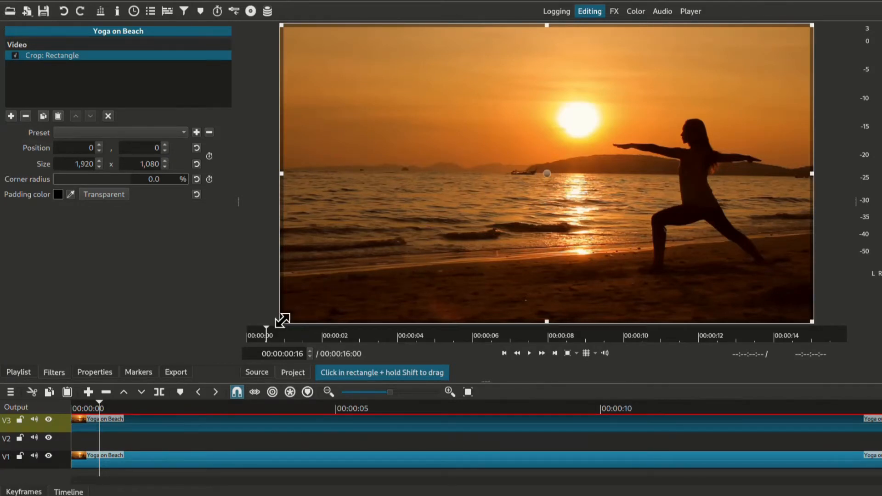
# Step: Shrink the crop rectangle around the woman's upper body to about 432 x 305 at position 1263, 319
pyautogui.moveTo(282, 320); pyautogui.dragTo(505, 221)
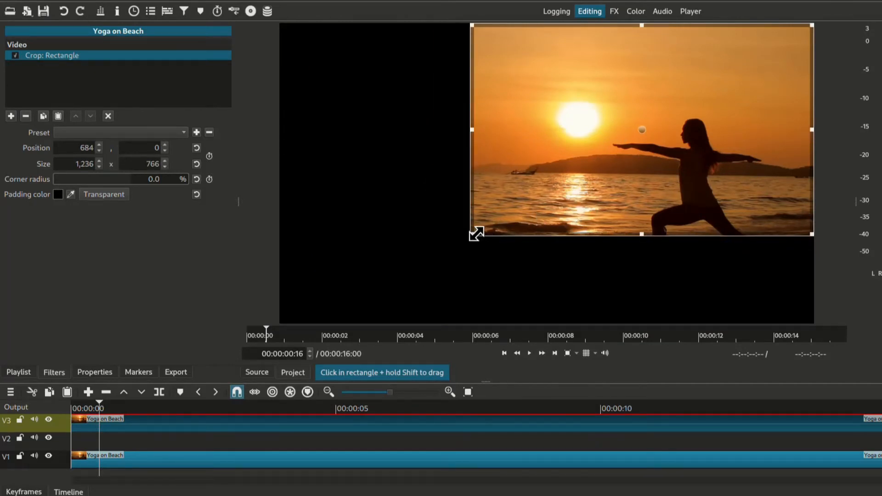
pyautogui.moveTo(472, 235); pyautogui.dragTo(614, 183)
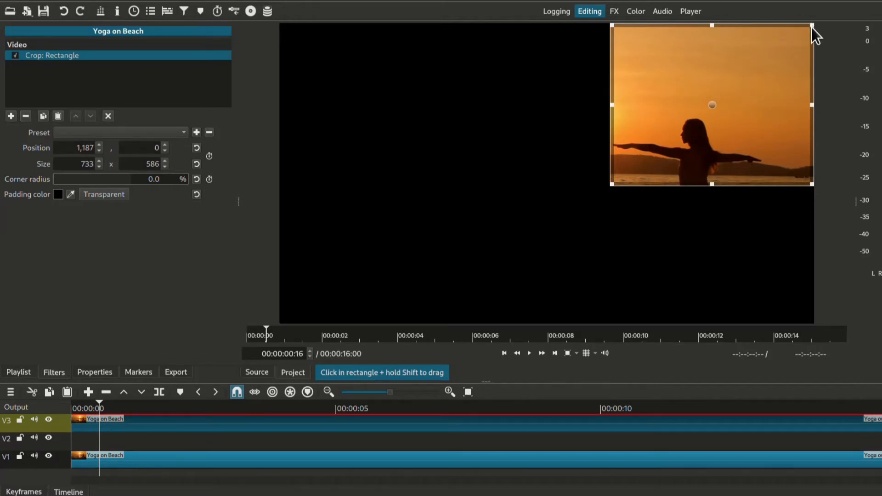
pyautogui.moveTo(811, 26); pyautogui.dragTo(737, 108)
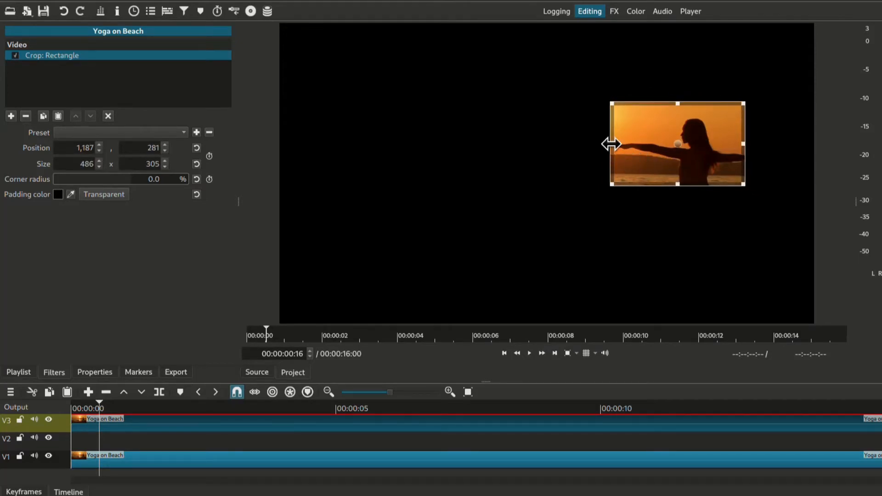
pyautogui.moveTo(611, 144); pyautogui.dragTo(631, 161)
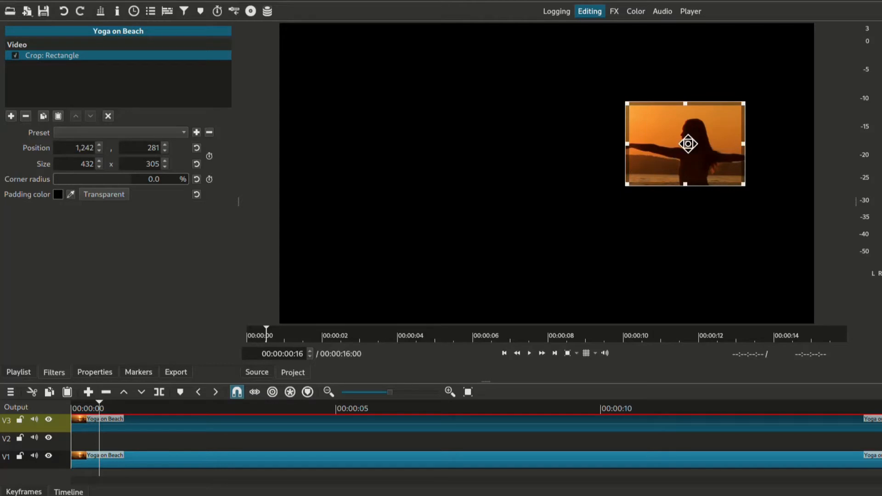
pyautogui.moveTo(688, 144)
pyautogui.mouseDown()
pyautogui.moveTo(692, 168)
pyautogui.moveTo(684, 156)
pyautogui.moveTo(693, 159)
pyautogui.mouseUp()
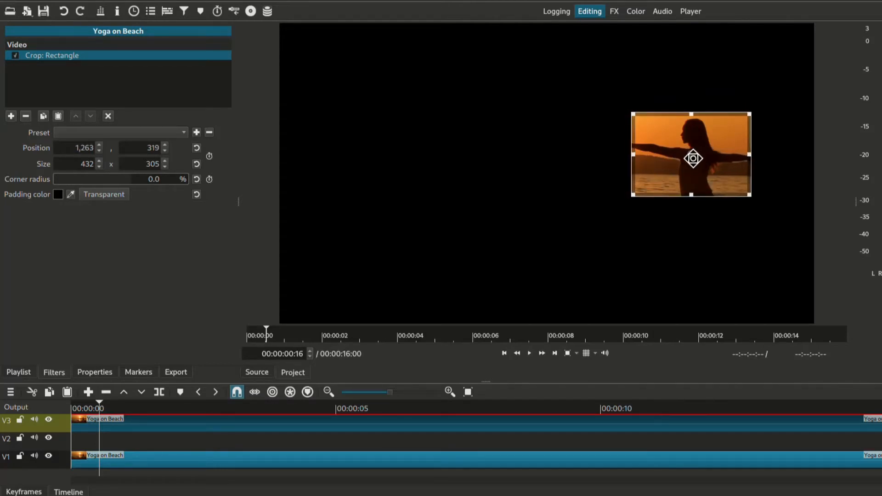
# Step: Adjust the crop at other frames of the clip to about 493 x 318 at position 1202, 345, and make its padding color transparent
pyautogui.click(792, 404)
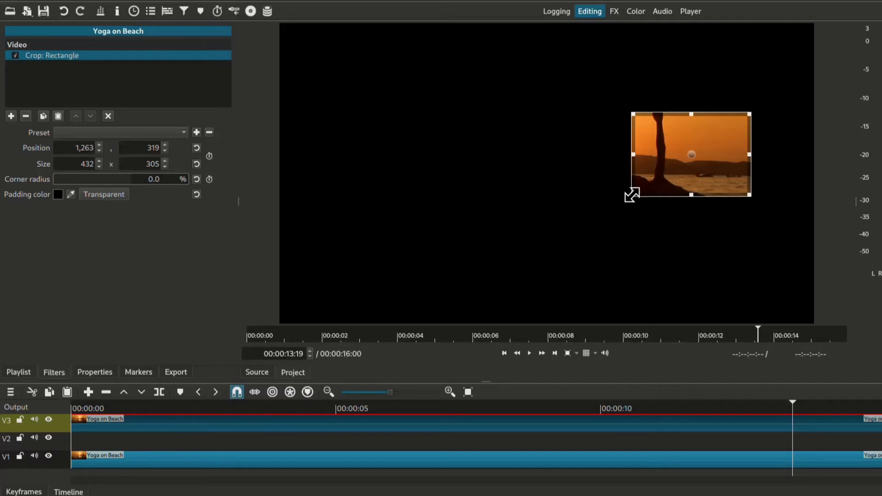
pyautogui.moveTo(633, 195); pyautogui.dragTo(618, 215)
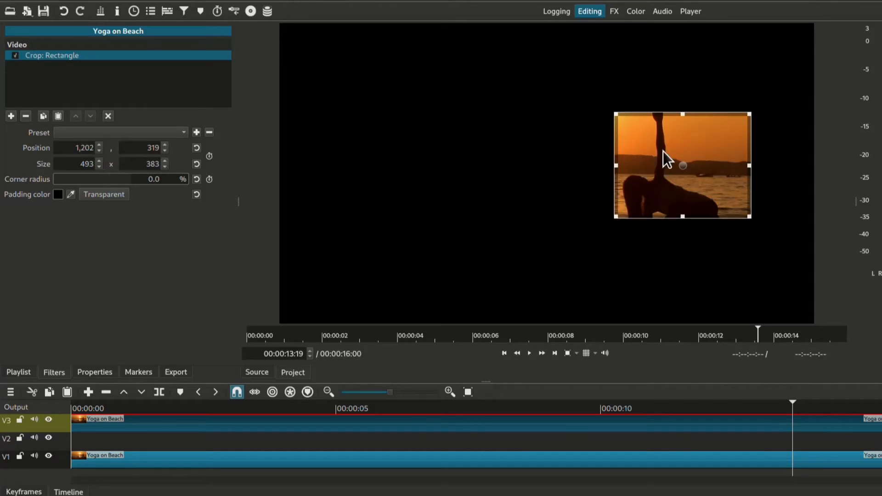
pyautogui.moveTo(682, 114); pyautogui.dragTo(683, 138)
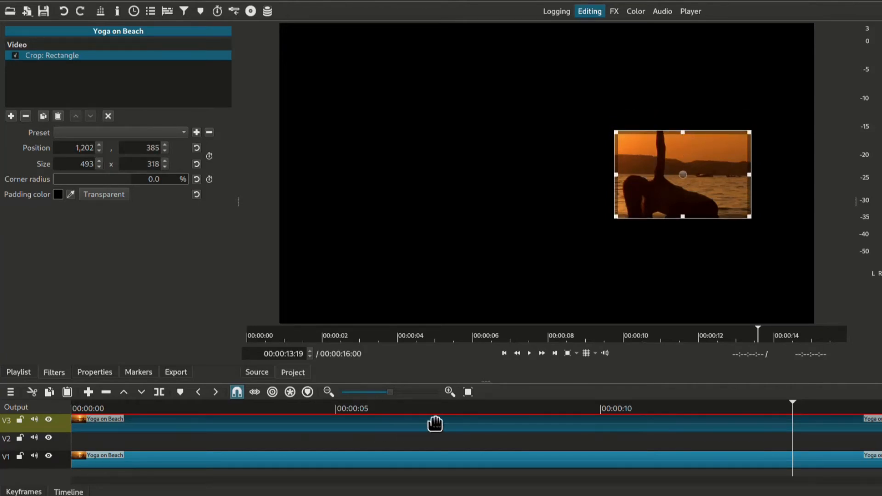
pyautogui.click(432, 409)
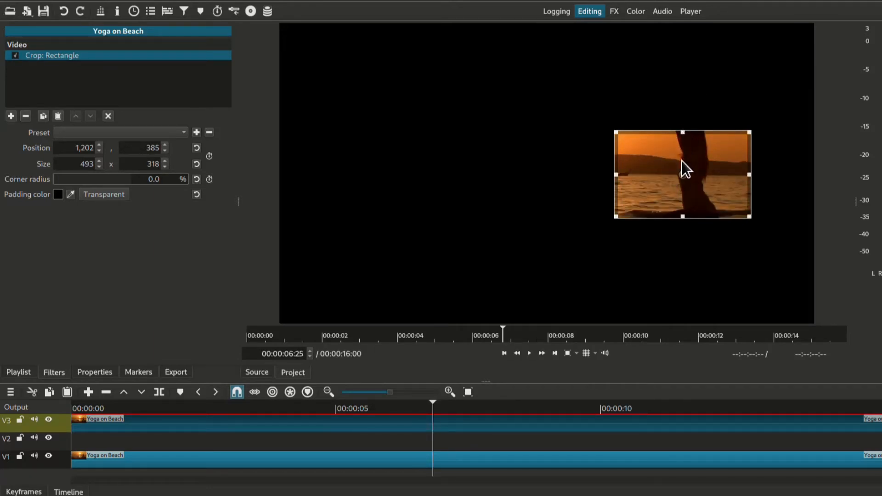
pyautogui.moveTo(685, 173); pyautogui.dragTo(684, 159)
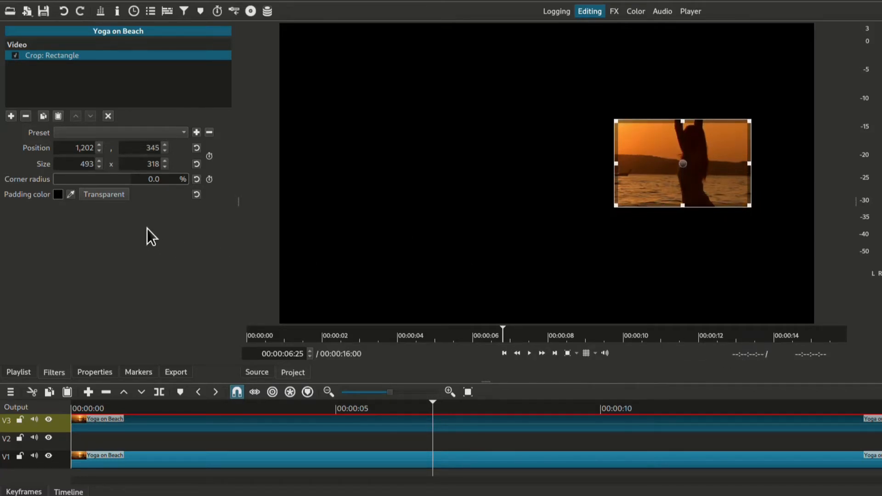
pyautogui.click(105, 195)
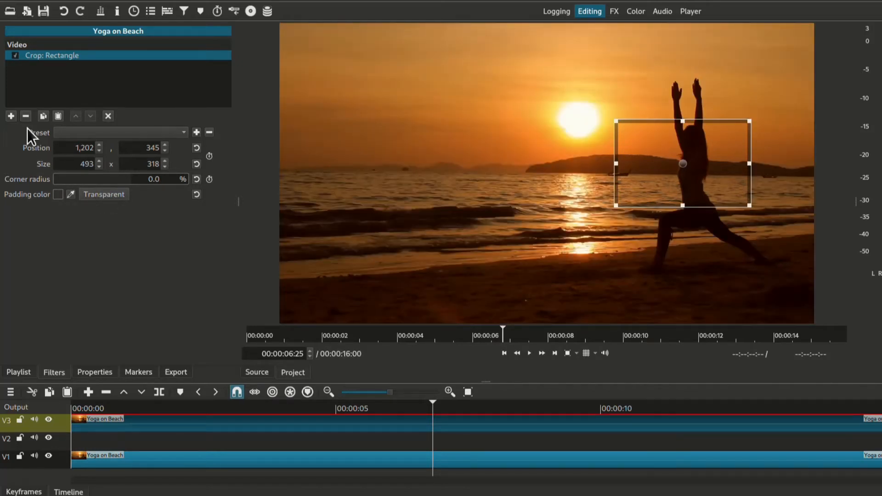
# Step: Add a Size, Position & Rotate filter to the V3 clip and set the preview zoom to 25%
pyautogui.click(12, 117)
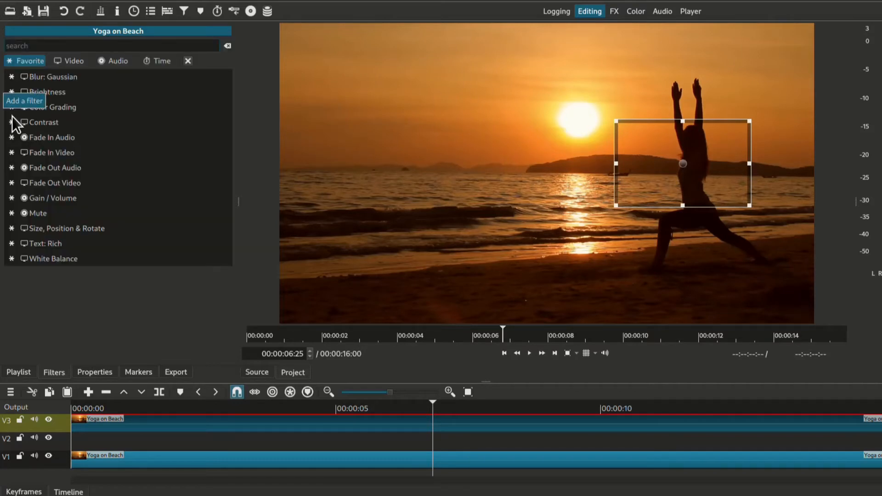
pyautogui.write('size')
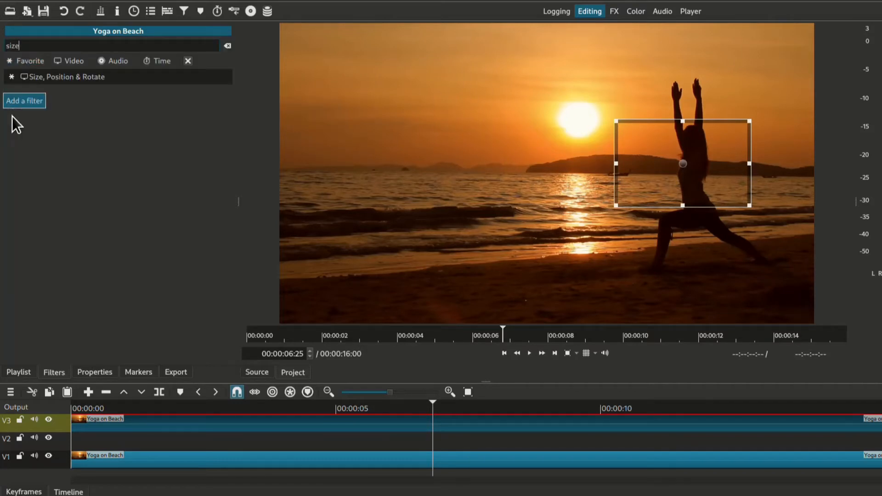
pyautogui.click(79, 80)
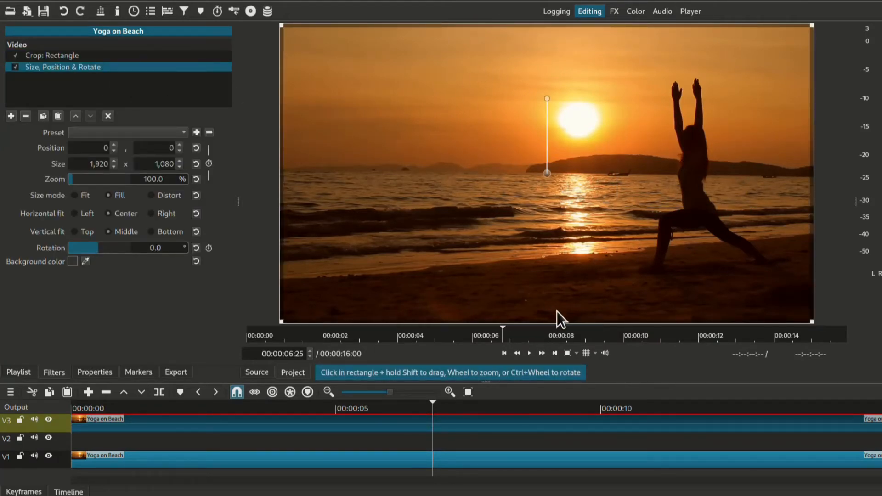
pyautogui.click(574, 354)
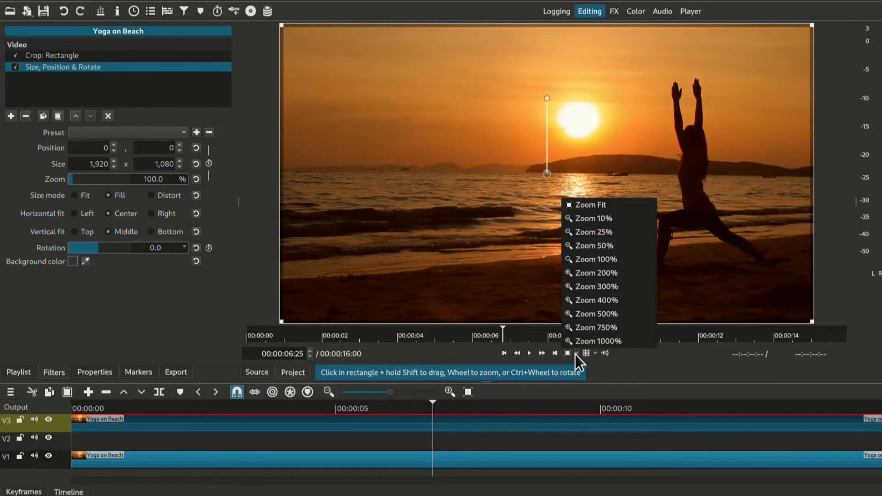
pyautogui.click(621, 235)
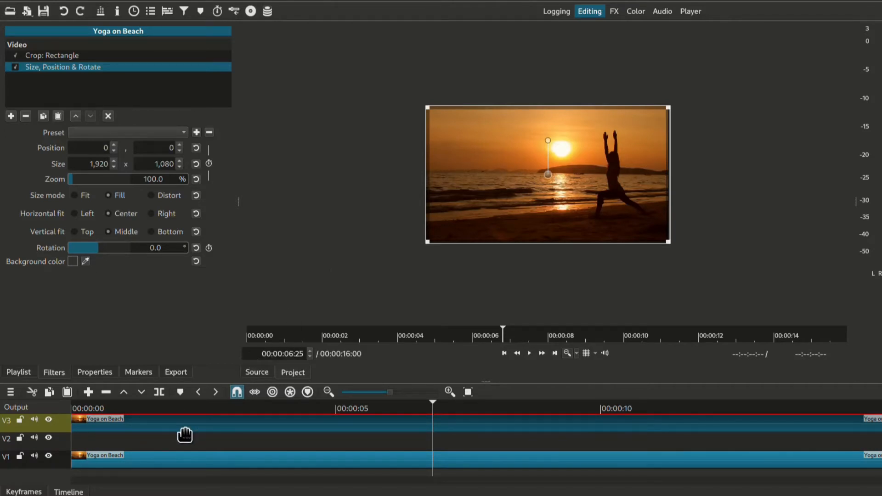
# Step: Enable position and size keyframes at the start of the clip, and fit the keyframe view with taller tracks
pyautogui.press('Home')
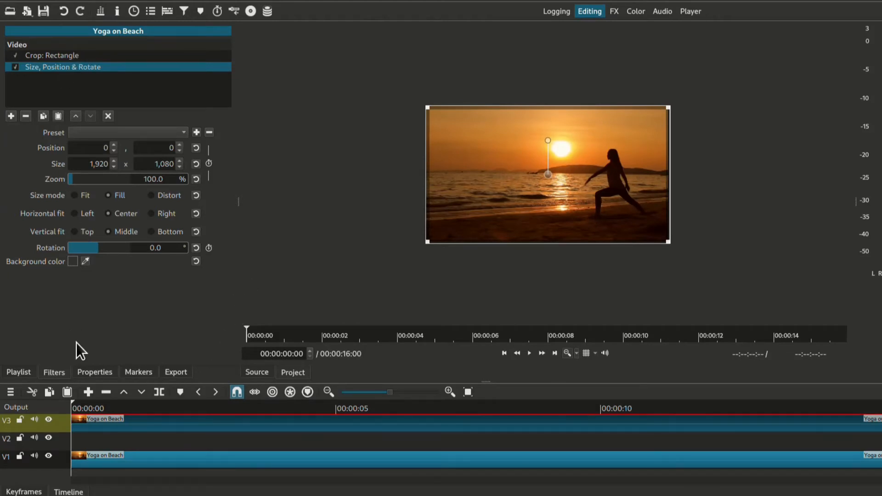
pyautogui.click(209, 166)
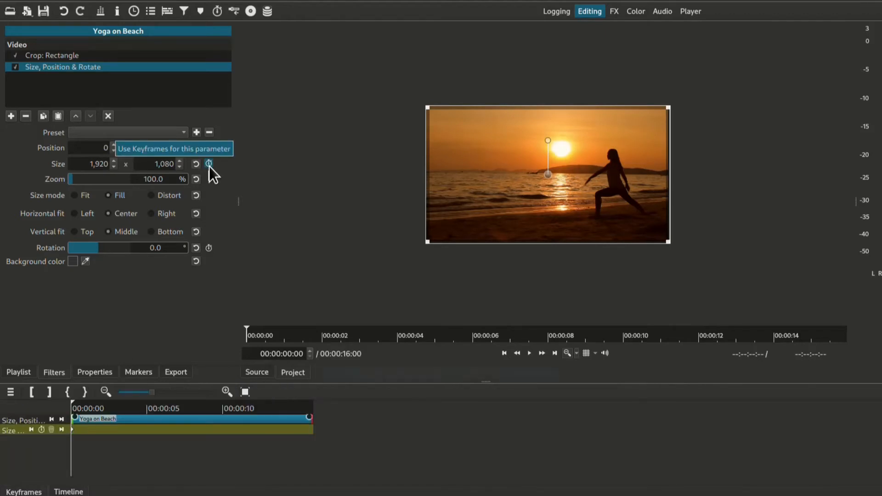
pyautogui.click(245, 392)
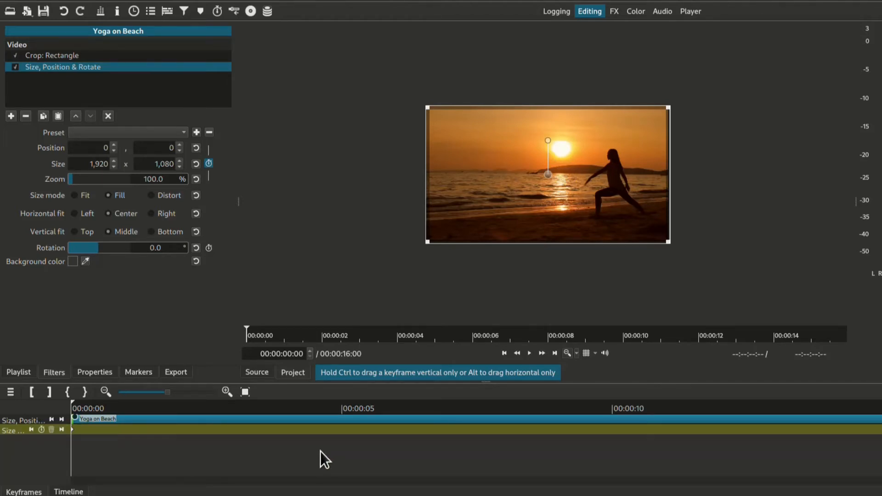
pyautogui.scroll(5, 315, 447)
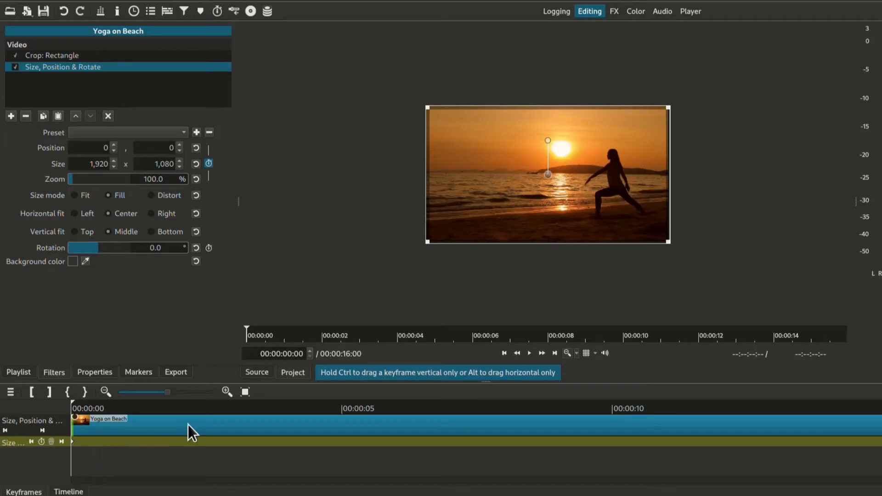
# Step: Move the playhead forward frame by frame to 00:00:00:15
pyautogui.click(308, 351)
pyautogui.click(308, 352)
pyautogui.click(308, 352)
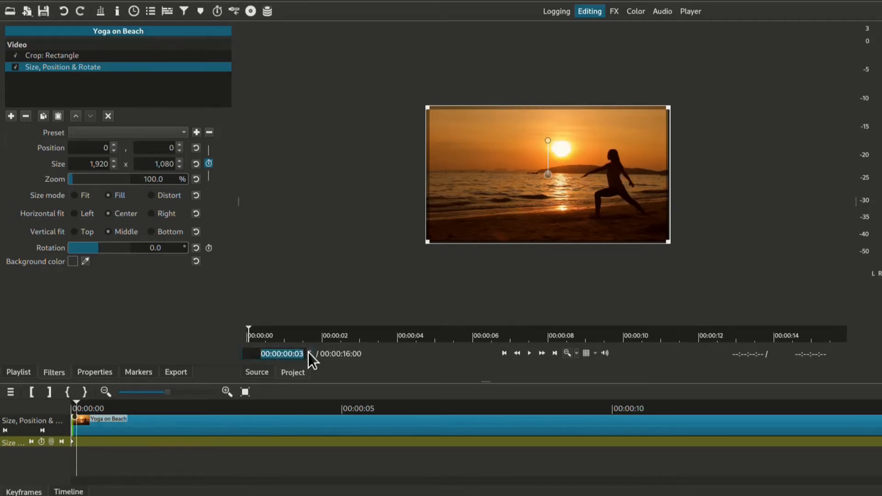
pyautogui.click(308, 352)
pyautogui.click(309, 352)
pyautogui.click(308, 351)
pyautogui.click(308, 352)
pyautogui.click(308, 352)
pyautogui.click(308, 352)
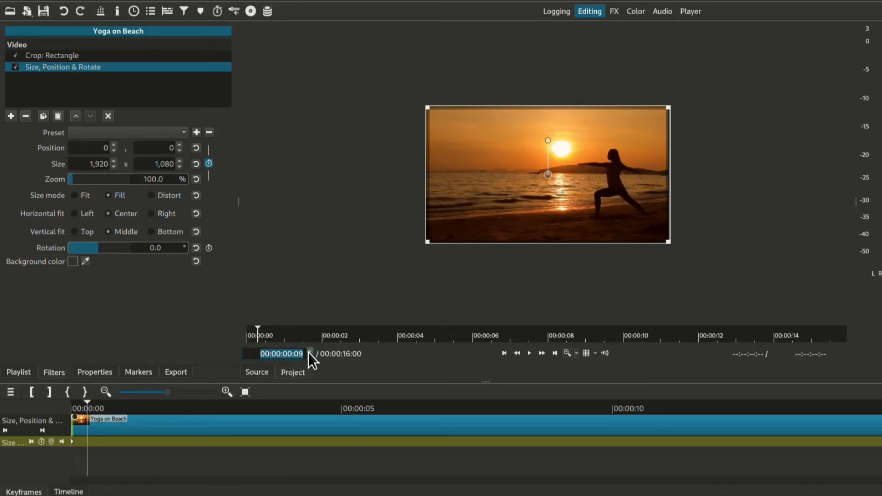
pyautogui.click(308, 352)
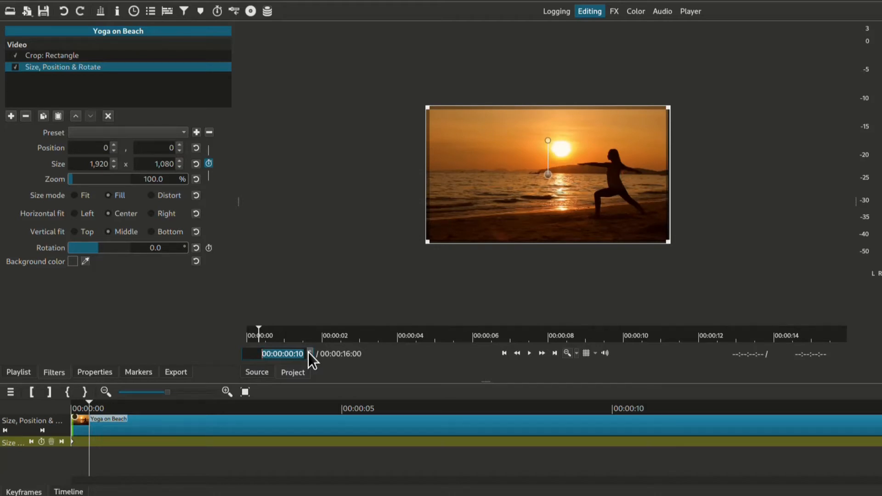
pyautogui.click(308, 352)
pyautogui.click(308, 352)
pyautogui.click(309, 352)
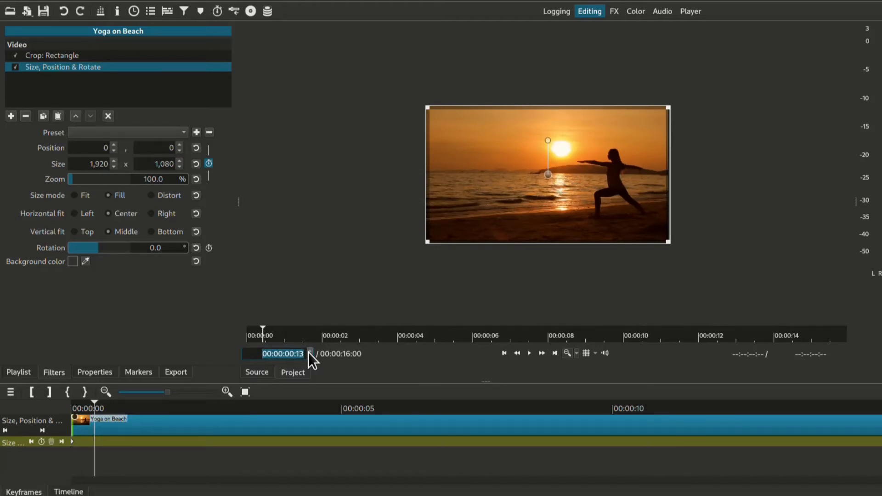
pyautogui.click(308, 351)
pyautogui.click(309, 352)
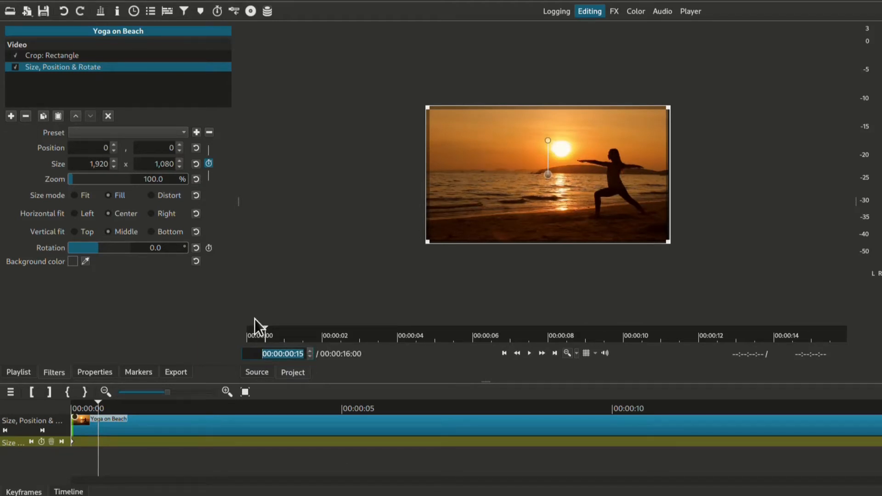
# Step: Keyframe the cropped overlay at this frame with 200% zoom and a position of about -2,288, -584, beside the woman
pyautogui.doubleClick(144, 180)
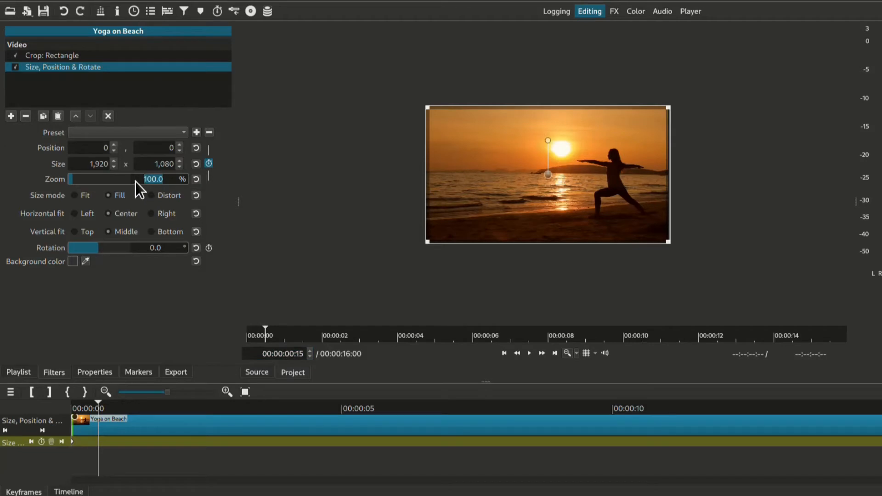
pyautogui.write('200')
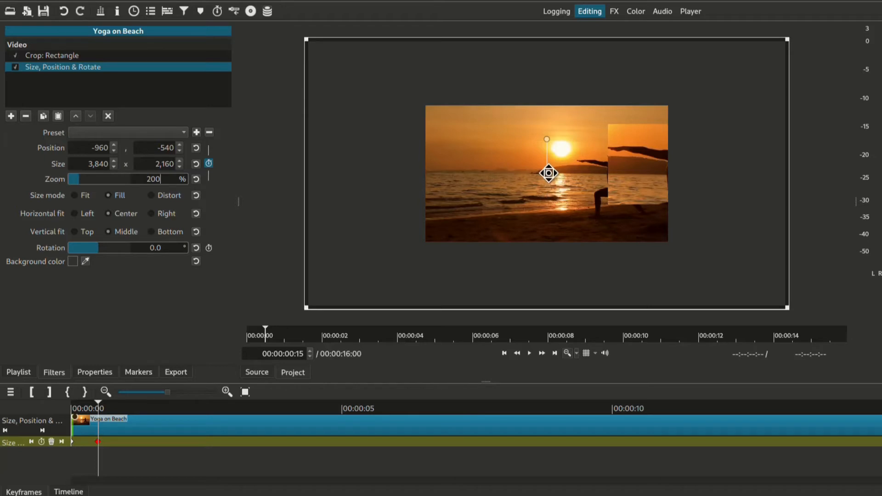
pyautogui.moveTo(548, 173); pyautogui.dragTo(377, 167)
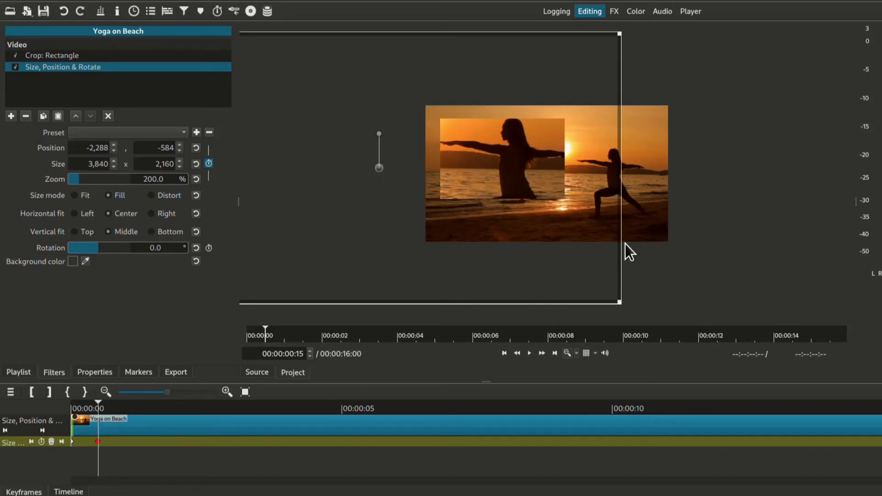
pyautogui.click(567, 354)
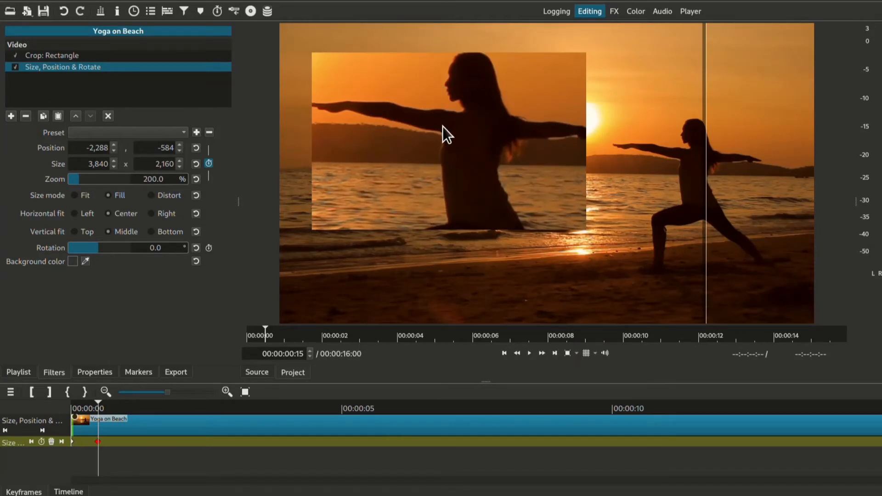
# Step: Play the timeline from the start to about 00:00:01:27 to review the overlay animation
pyautogui.click(67, 491)
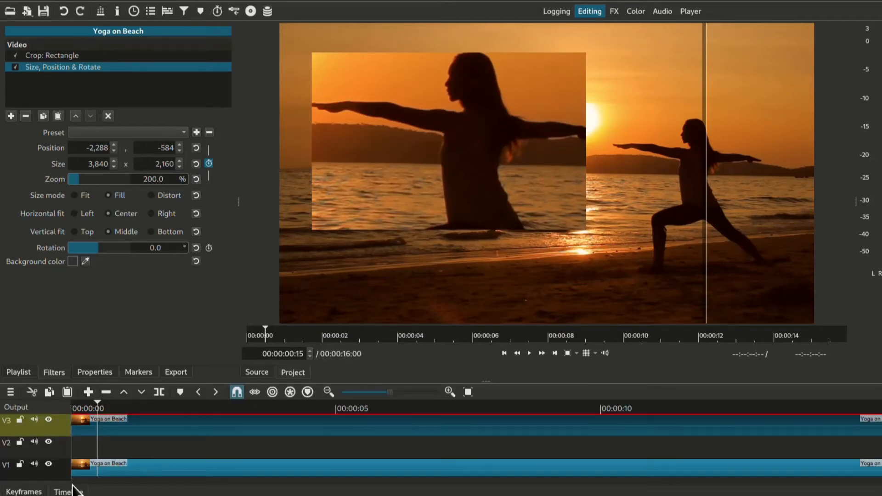
pyautogui.press('Home')
pyautogui.press('space')
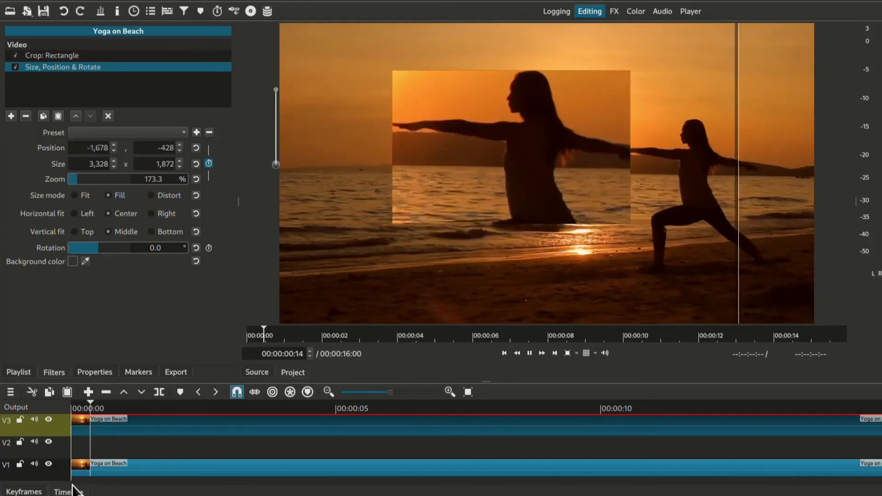
pyautogui.press('space')
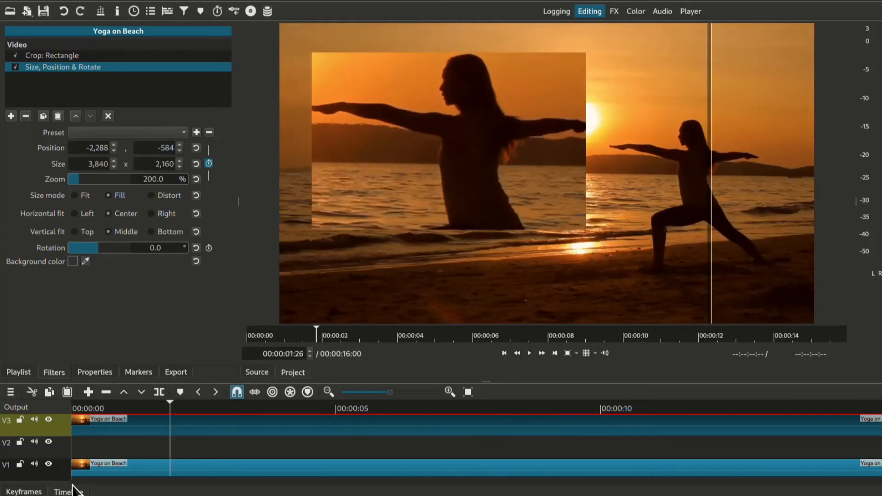
pyautogui.press('Right')
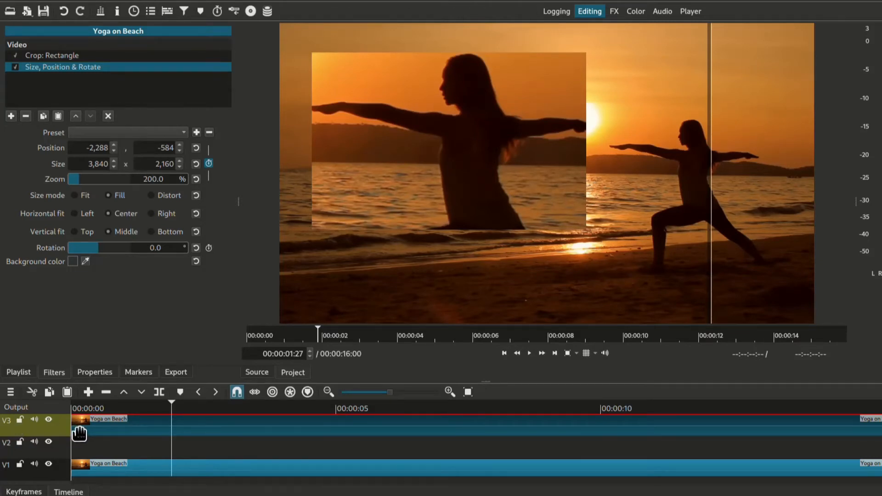
# Step: Append the White clip from the playlist to the empty V2 track
pyautogui.click(54, 435)
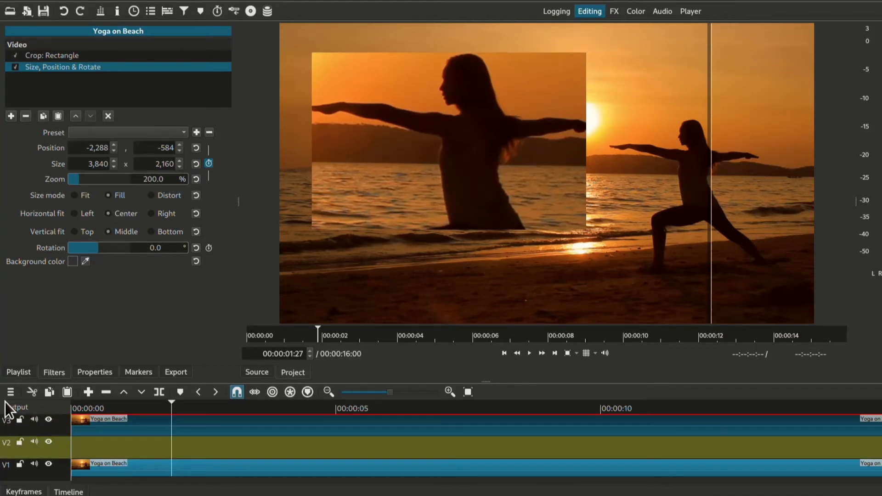
pyautogui.click(10, 375)
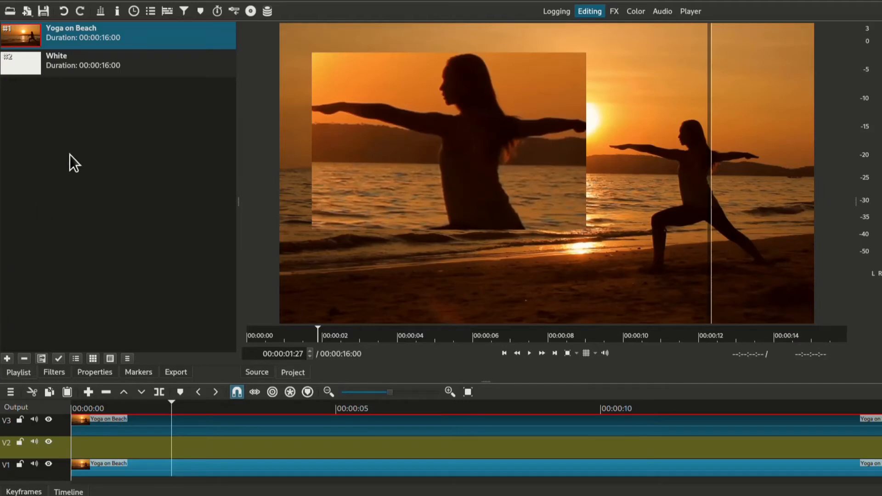
pyautogui.doubleClick(52, 72)
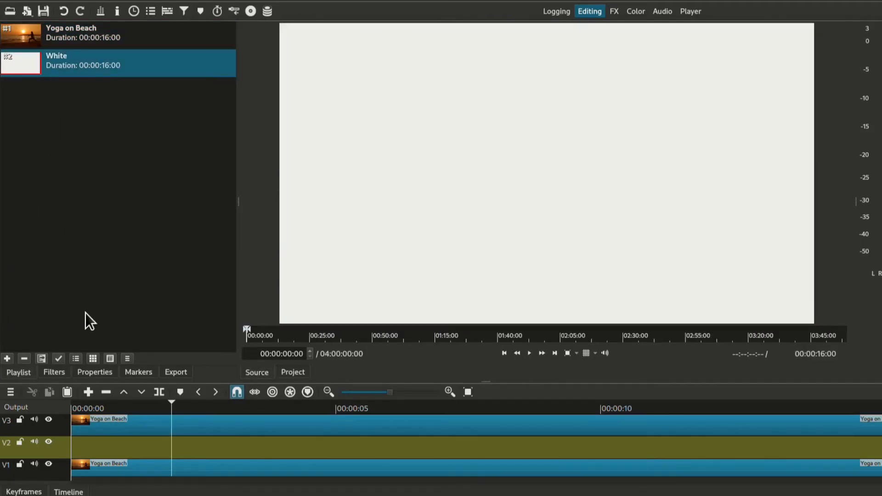
pyautogui.click(89, 392)
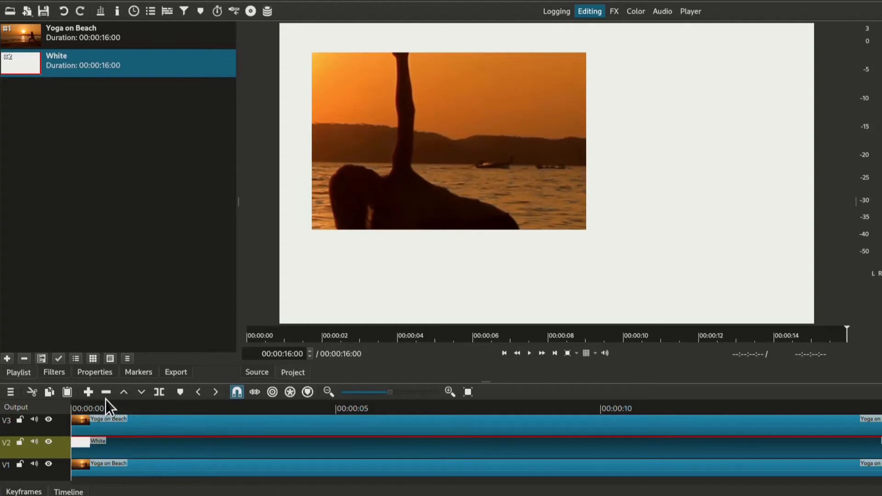
# Step: Copy the filters of the V3 clip and paste them onto the White clip on V2
pyautogui.click(107, 430)
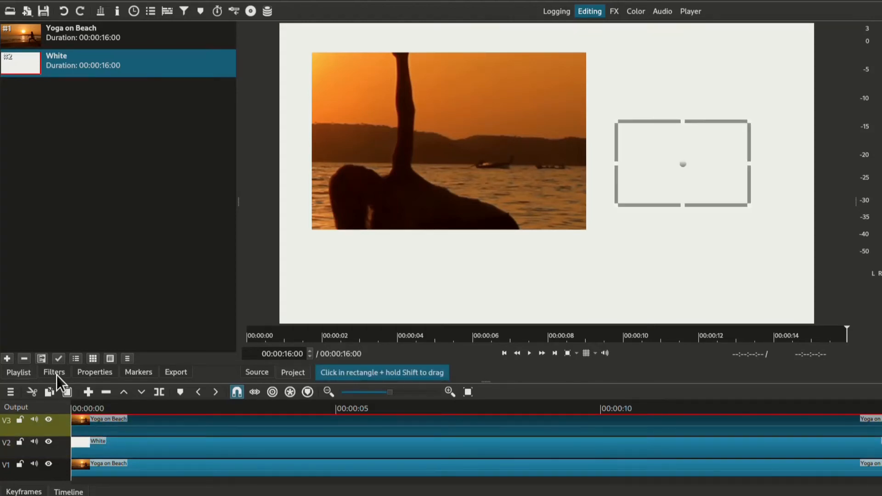
pyautogui.click(54, 372)
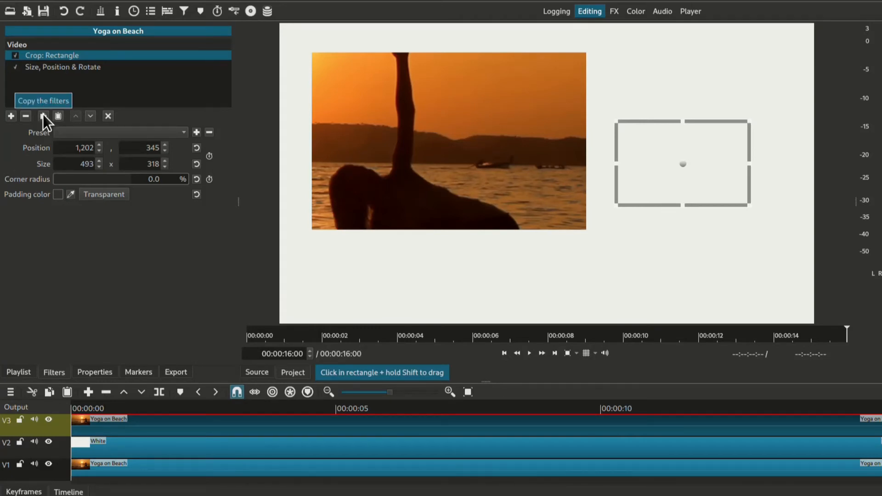
pyautogui.click(112, 448)
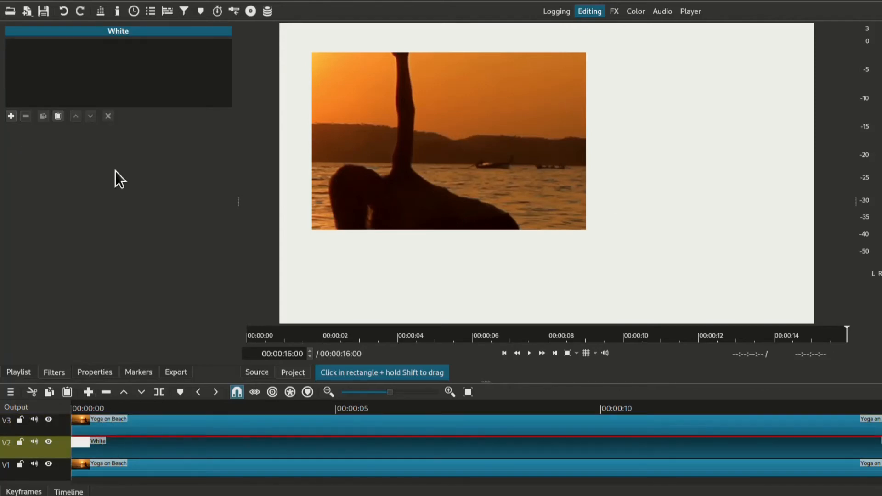
pyautogui.click(58, 116)
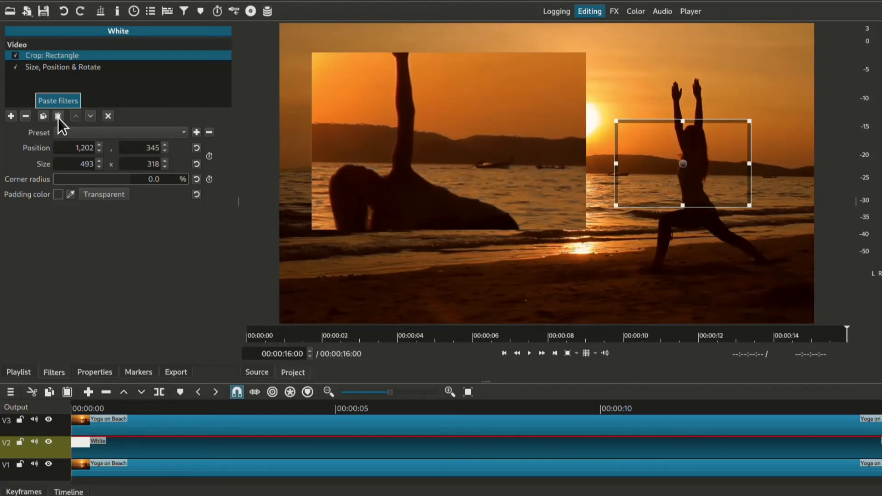
# Step: Set the White clip's Size, Position & Rotate zoom to 205% at the second keyframe, 00:00:00:15
pyautogui.click(76, 67)
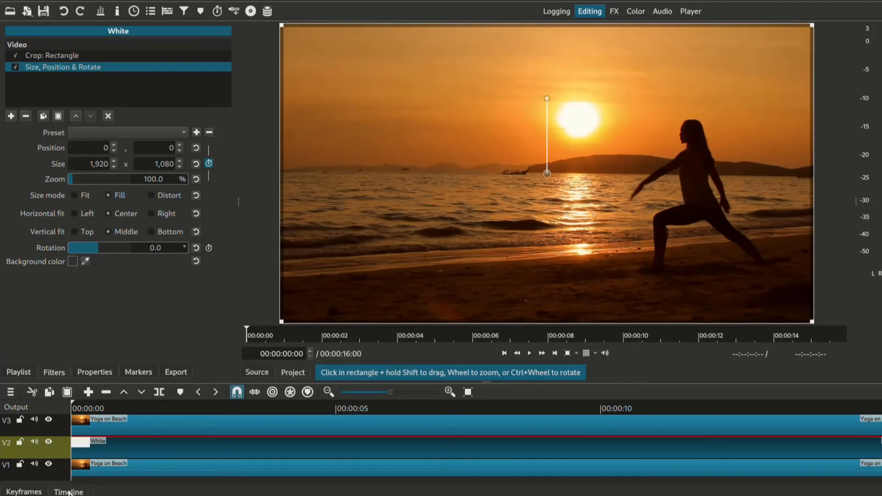
pyautogui.click(26, 492)
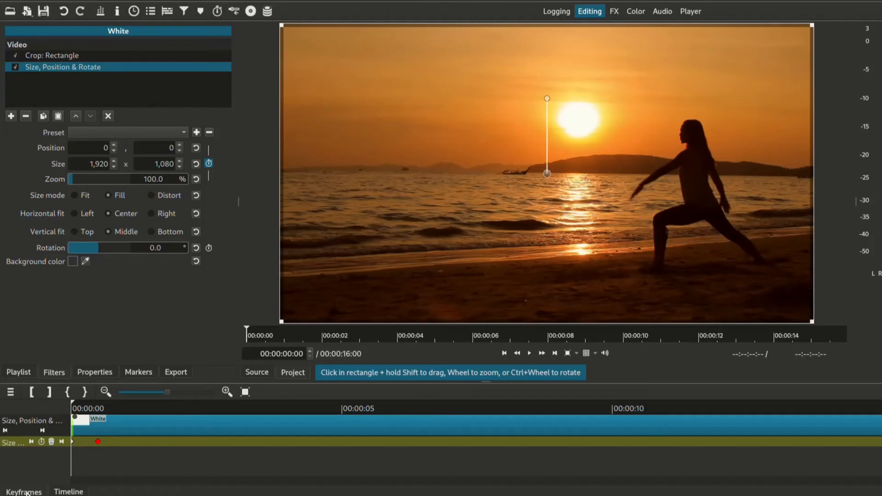
pyautogui.click(61, 442)
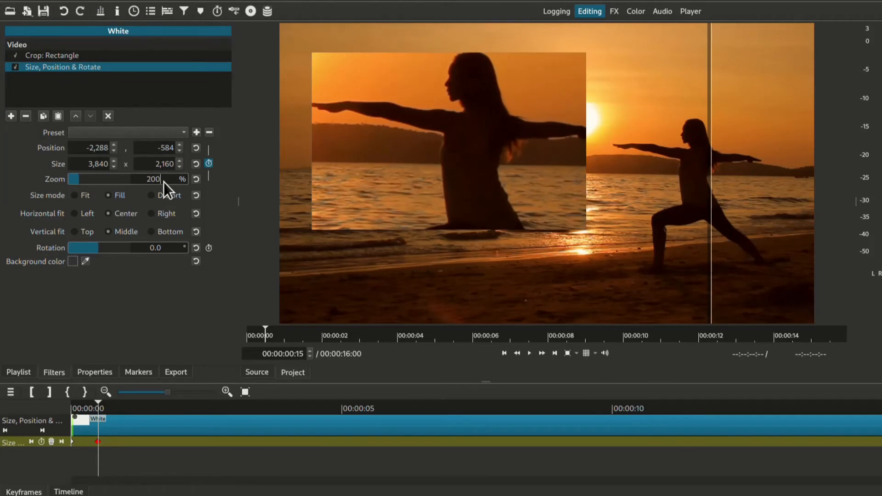
pyautogui.press('BackSpace')
pyautogui.write('5.')
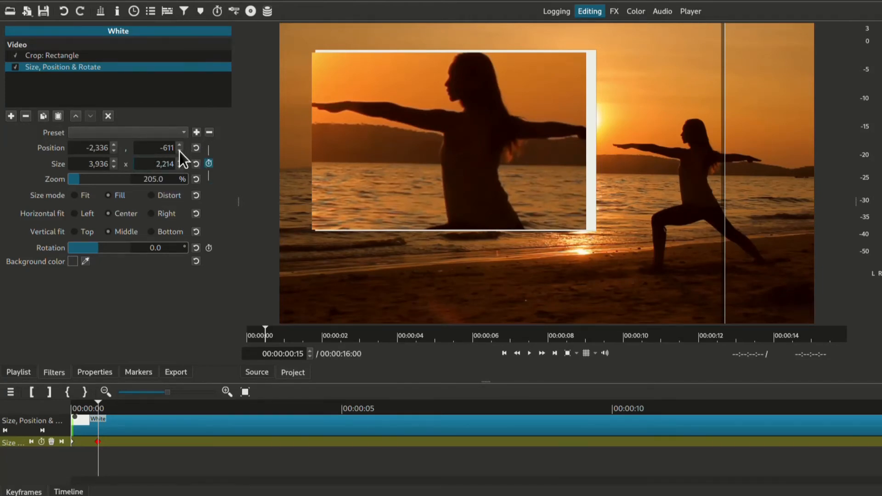
# Step: Shift the White clip's position to -2,361, -609 so it forms an even border around the overlay
pyautogui.click(114, 152)
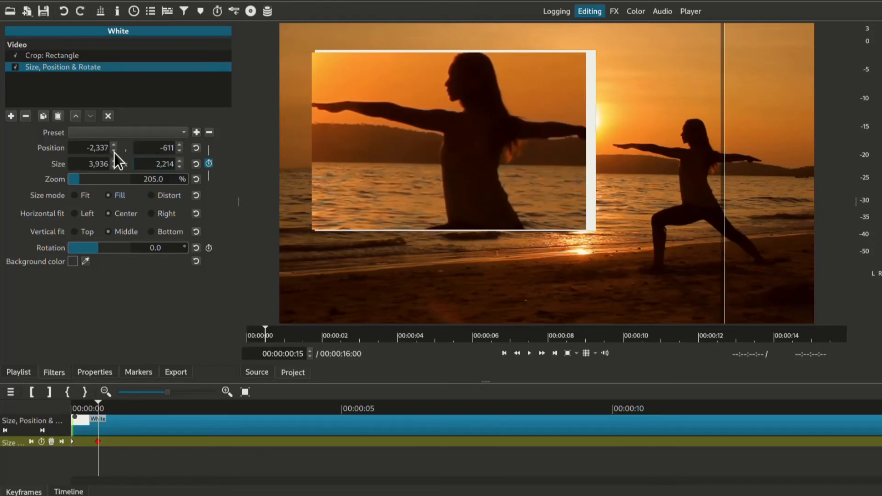
pyautogui.click(114, 152)
pyautogui.click(114, 151)
pyautogui.click(114, 151)
pyautogui.click(114, 151)
pyautogui.click(114, 152)
pyautogui.click(113, 153)
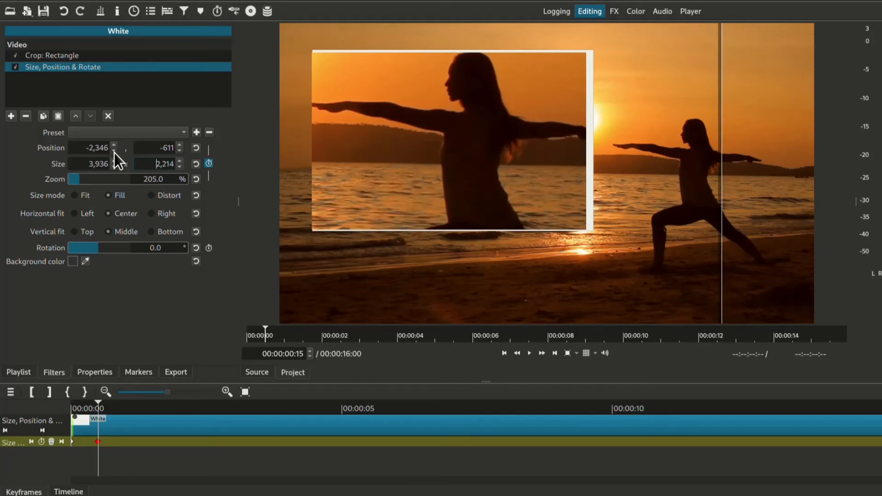
pyautogui.click(114, 153)
pyautogui.click(114, 152)
pyautogui.click(114, 152)
pyautogui.click(114, 152)
pyautogui.click(114, 152)
pyautogui.click(114, 152)
pyautogui.click(113, 152)
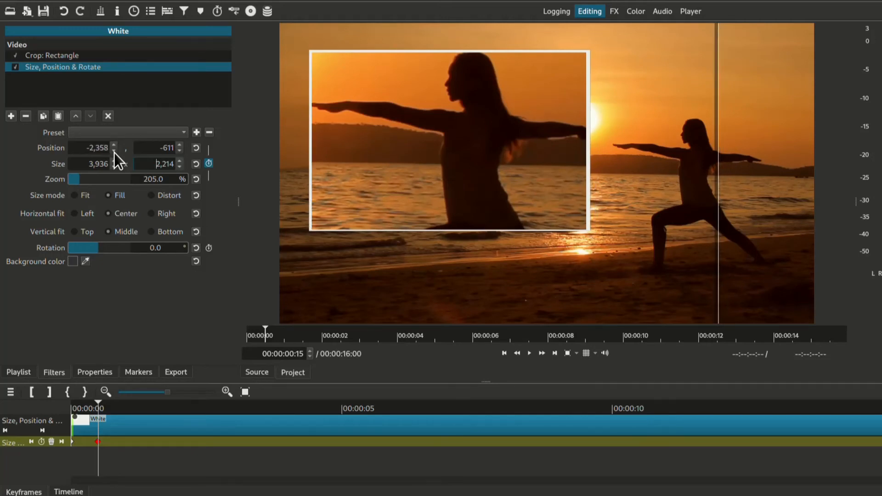
pyautogui.click(113, 153)
pyautogui.click(114, 153)
pyautogui.click(113, 152)
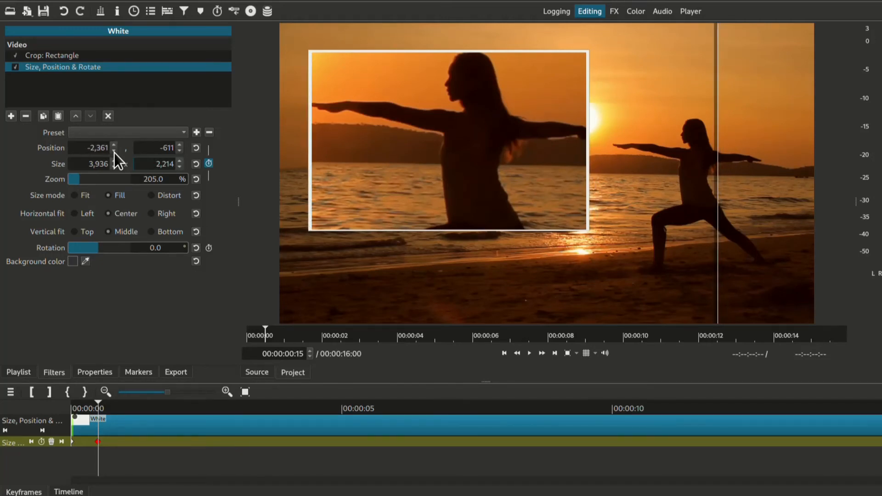
pyautogui.click(114, 152)
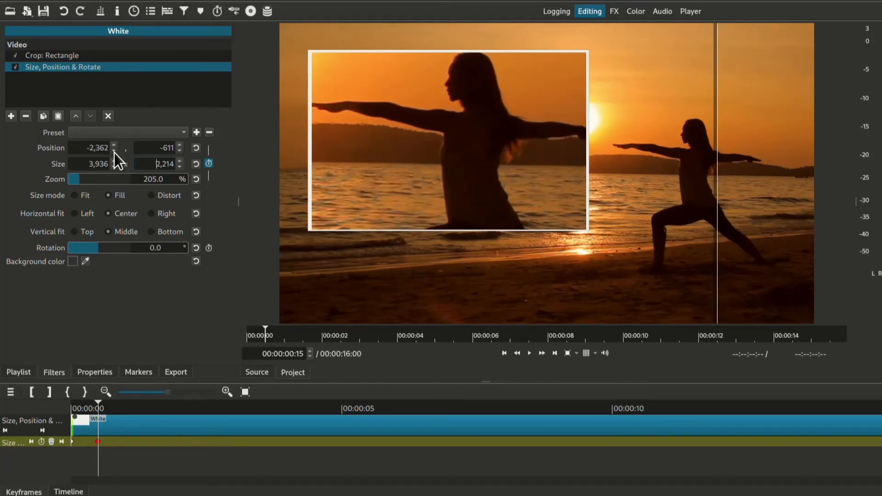
pyautogui.click(179, 145)
pyautogui.click(179, 145)
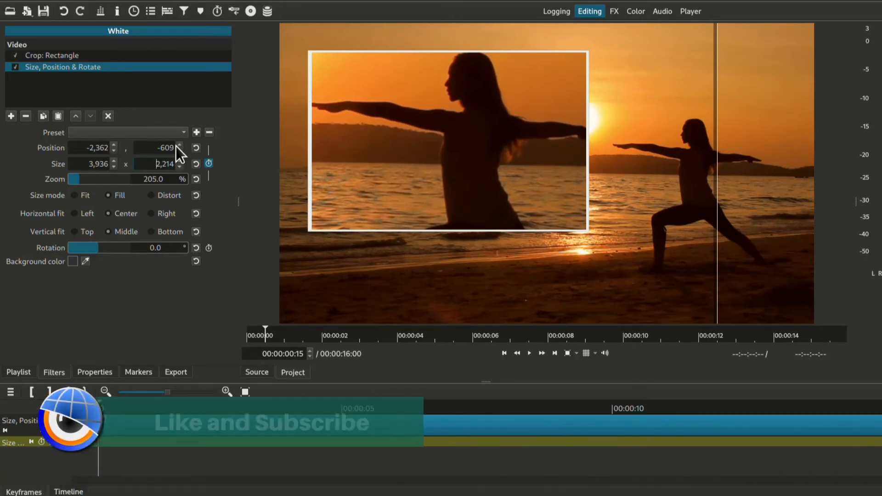
pyautogui.click(114, 150)
pyautogui.click(115, 145)
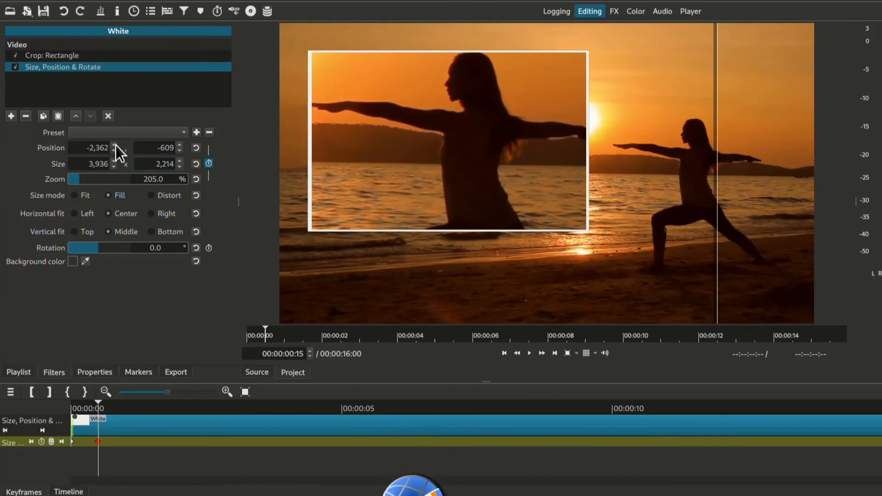
pyautogui.click(115, 145)
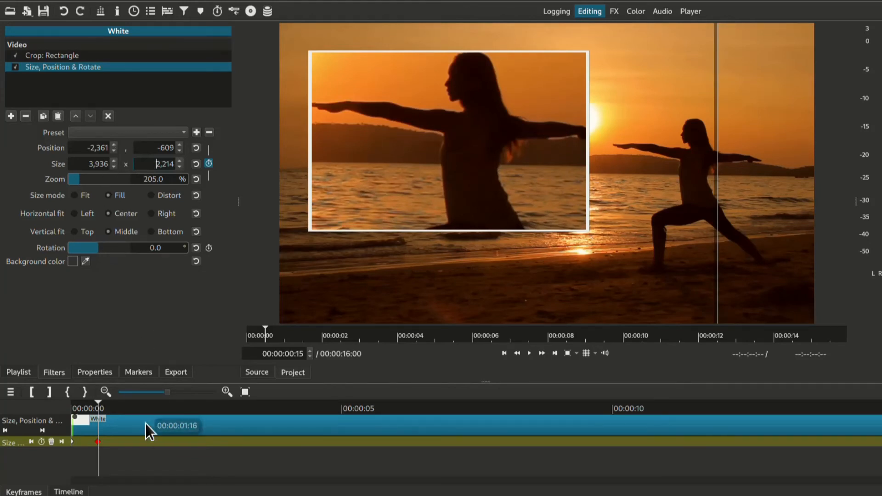
# Step: Set the Crop: Rectangle corner radius to 10% on both the V3 Yoga on Beach clip and the White clip on V2
pyautogui.click(69, 492)
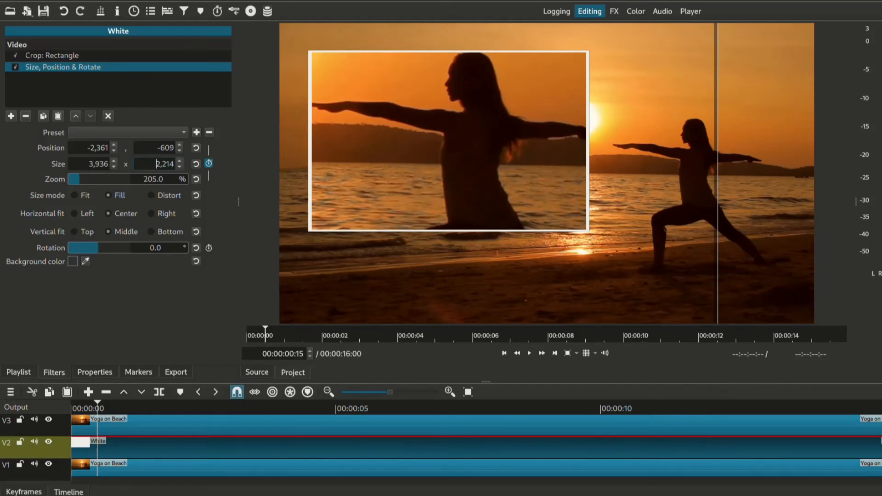
pyautogui.click(143, 422)
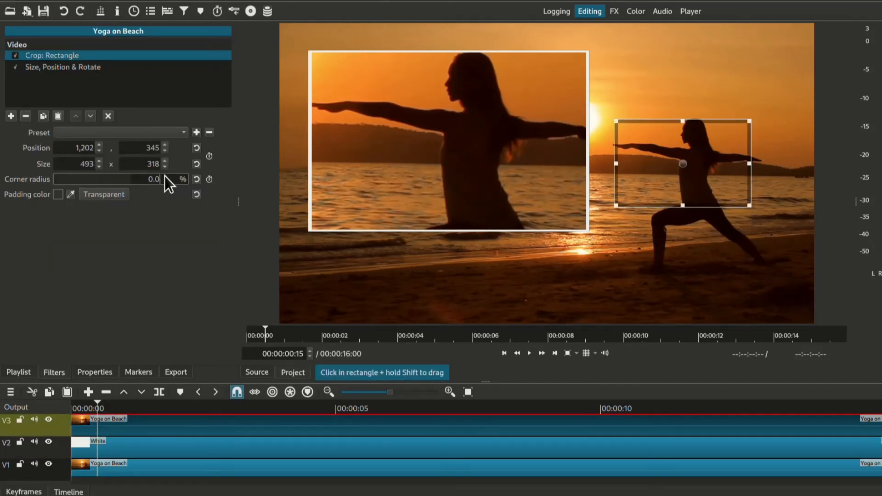
pyautogui.write('10')
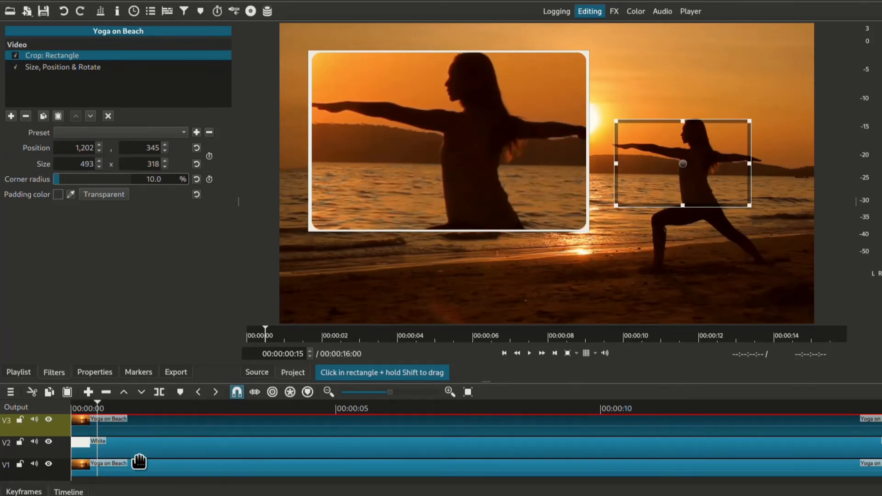
pyautogui.click(114, 449)
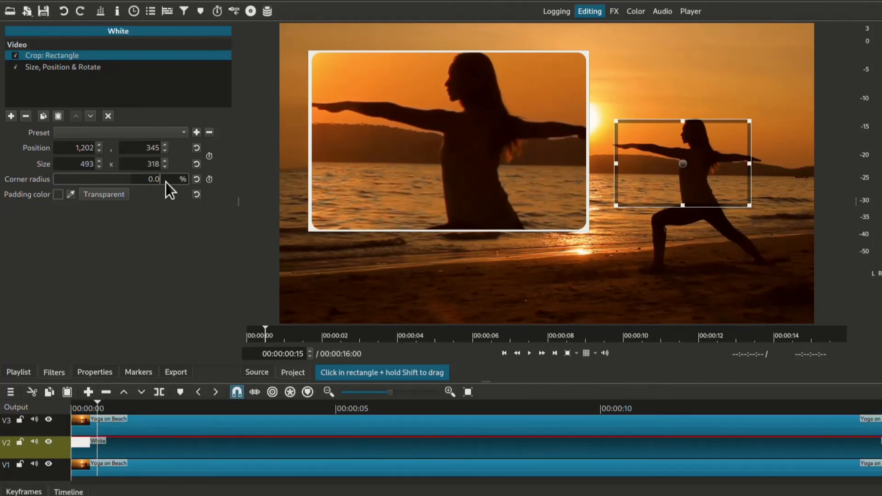
pyautogui.write('10')
pyautogui.press('Return')
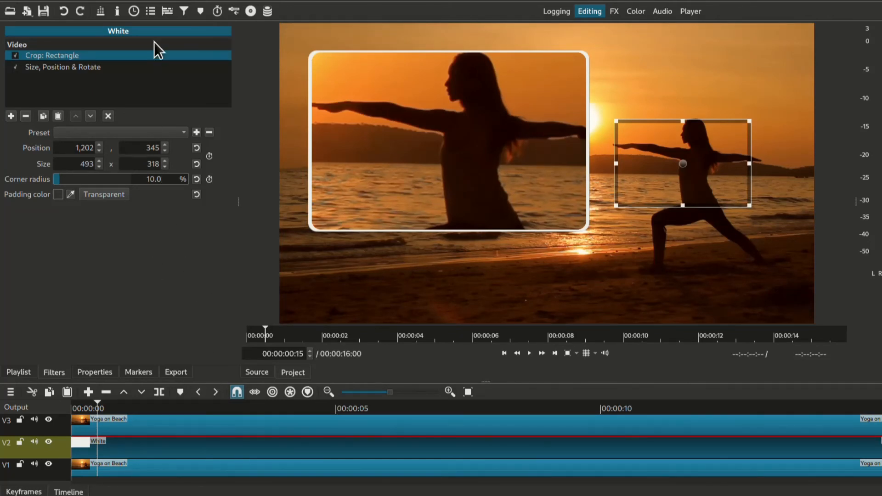
# Step: Add a Blur: Box filter to the White clip with width and height both set to 5 px
pyautogui.click(11, 117)
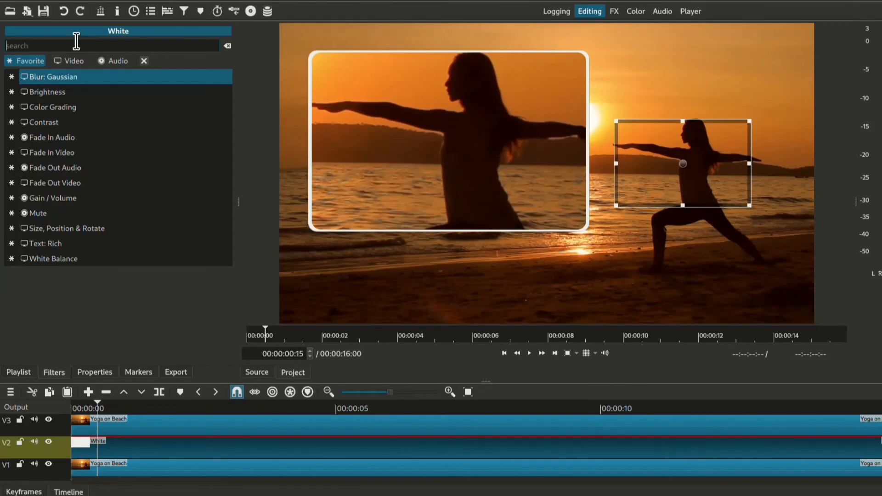
pyautogui.write('BLUR')
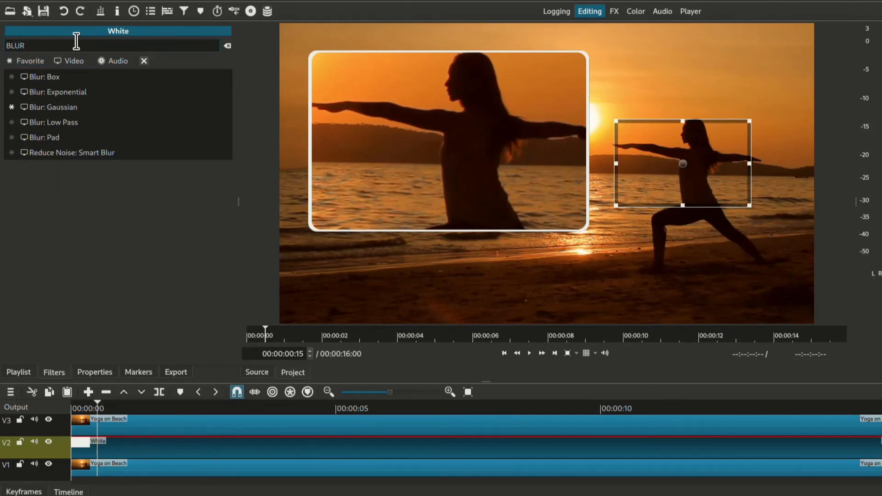
pyautogui.click(62, 79)
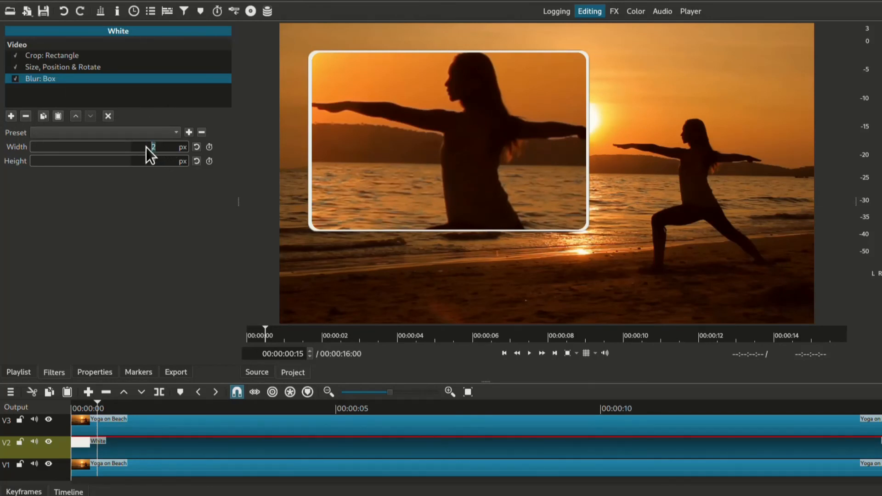
pyautogui.write('5')
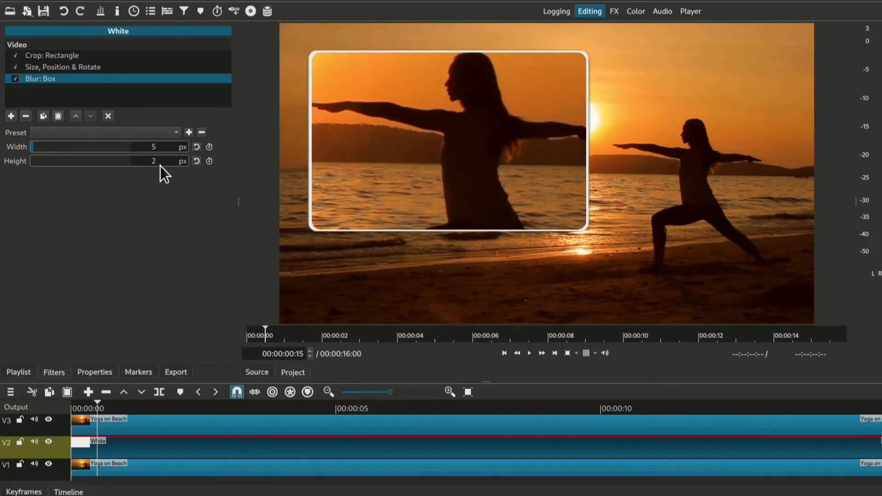
pyautogui.write('5')
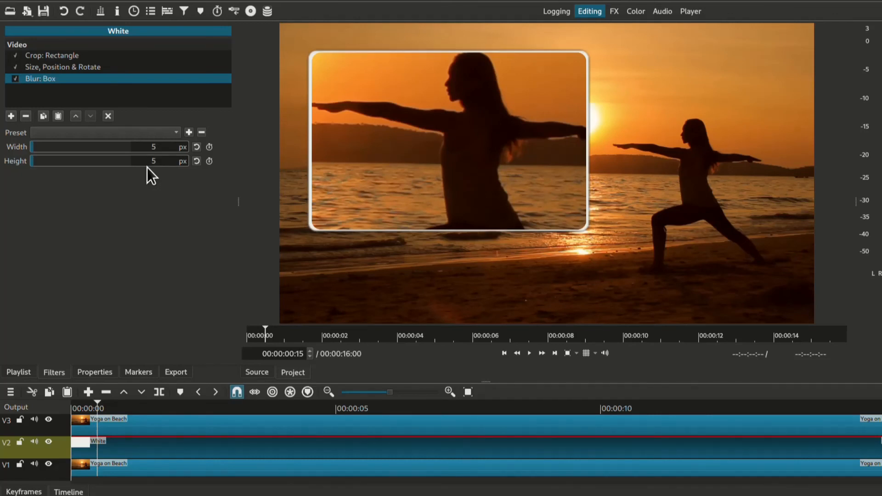
# Step: Add an Opacity filter to the White clip and lower its level to 50%
pyautogui.click(11, 115)
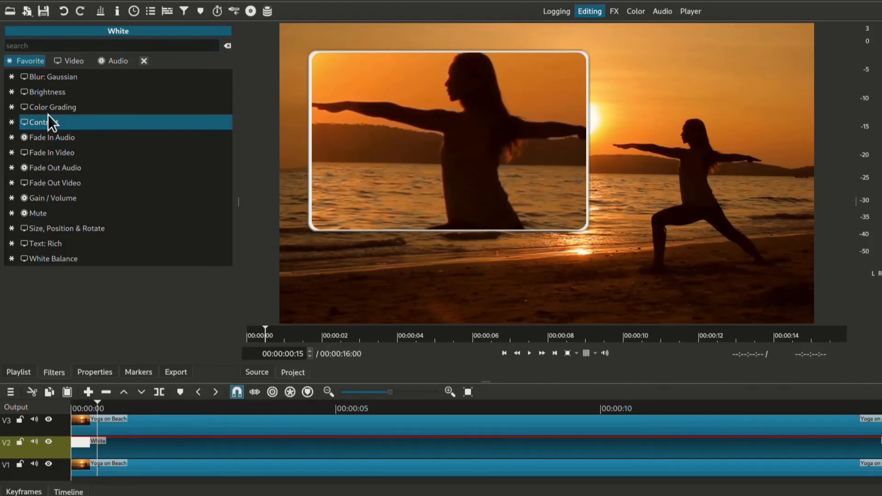
pyautogui.write('OPA')
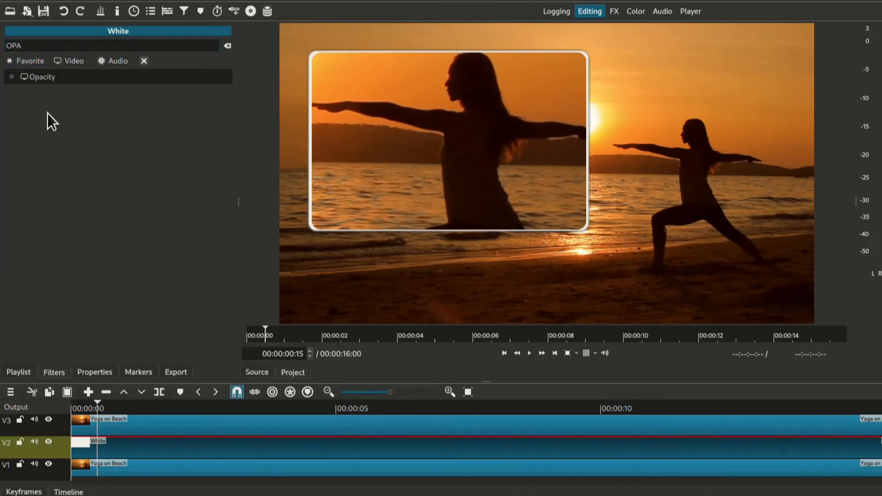
pyautogui.click(50, 76)
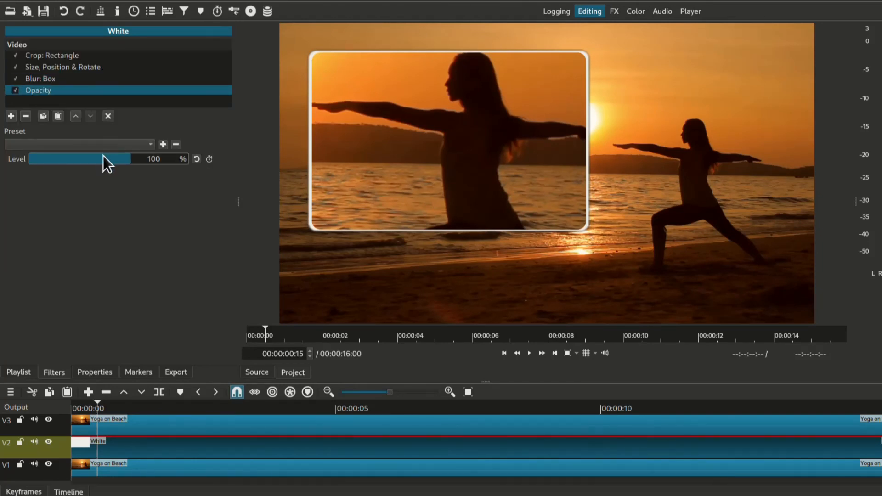
pyautogui.moveTo(128, 159); pyautogui.dragTo(81, 162)
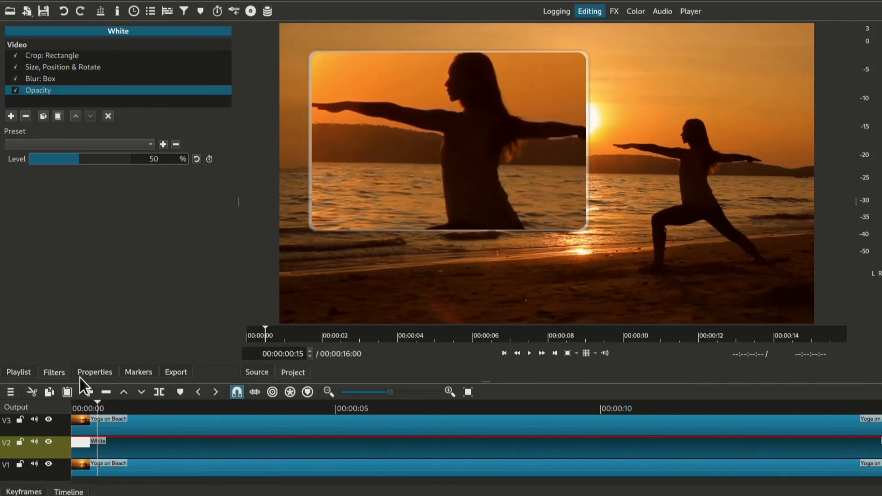
# Step: Add an Alpha Channel: Adjust filter to the Yoga on Beach clip on V3 and set its mode to Shrink Soft
pyautogui.click(161, 428)
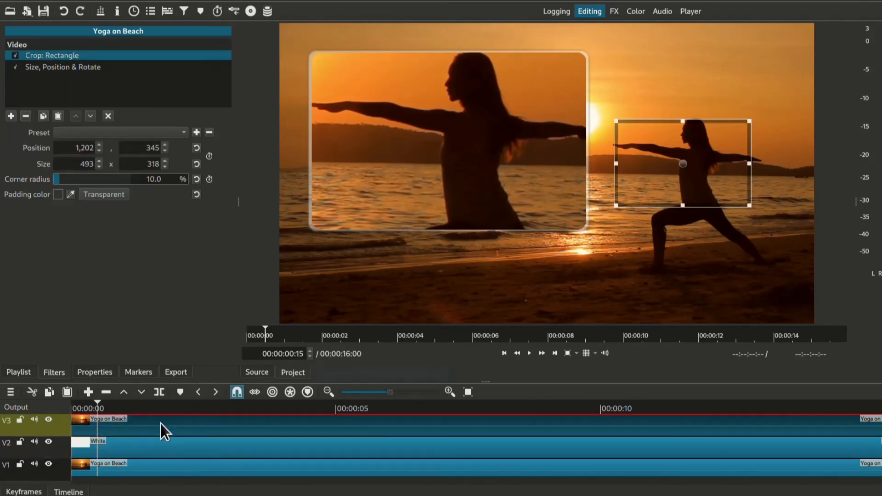
pyautogui.click(10, 115)
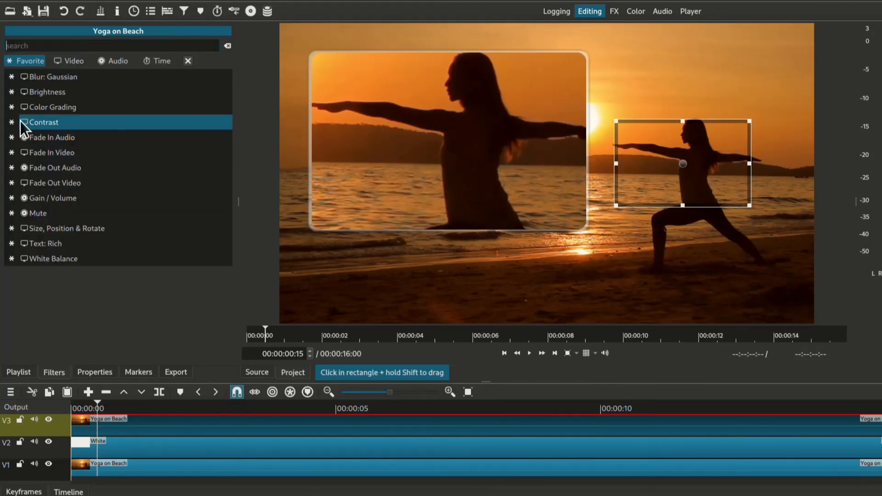
pyautogui.write('AL')
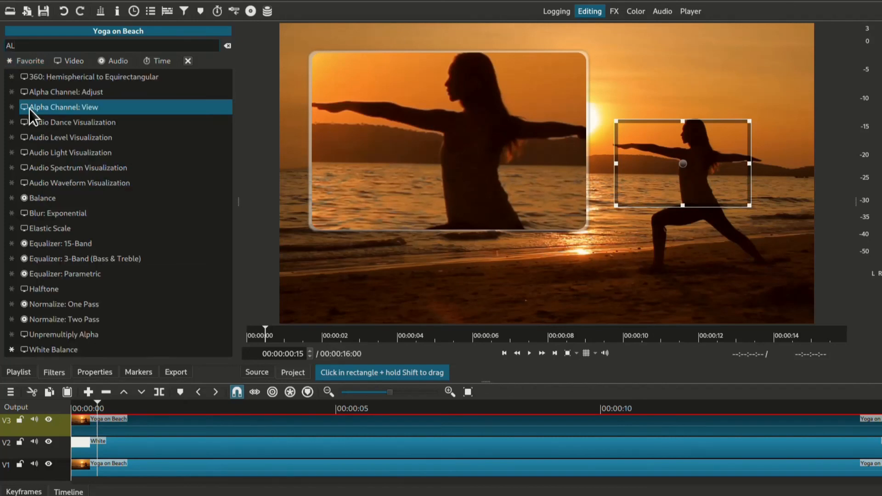
pyautogui.click(79, 90)
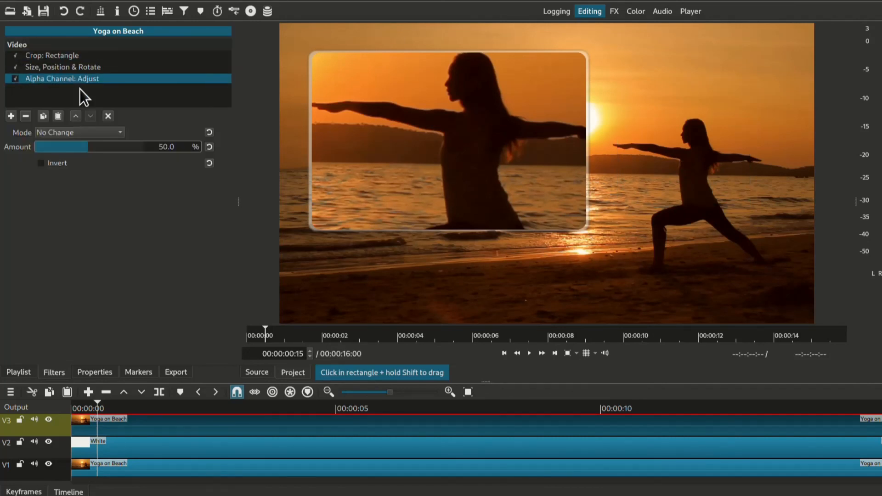
pyautogui.click(89, 133)
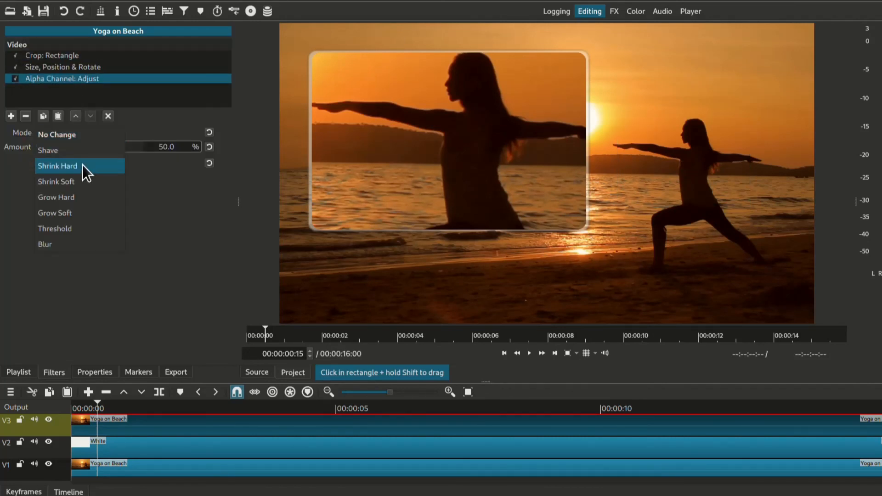
pyautogui.click(80, 180)
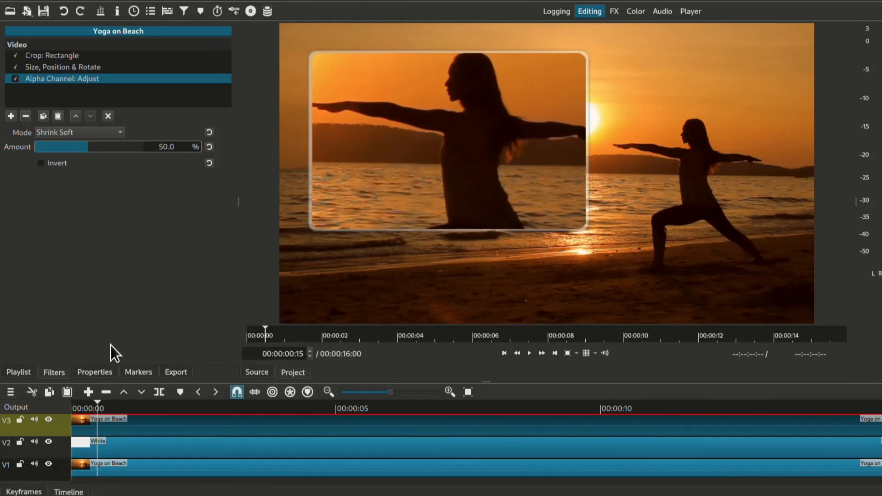
# Step: Deselect the current filter and play the project from the start to review the overlay animation
pyautogui.click(109, 116)
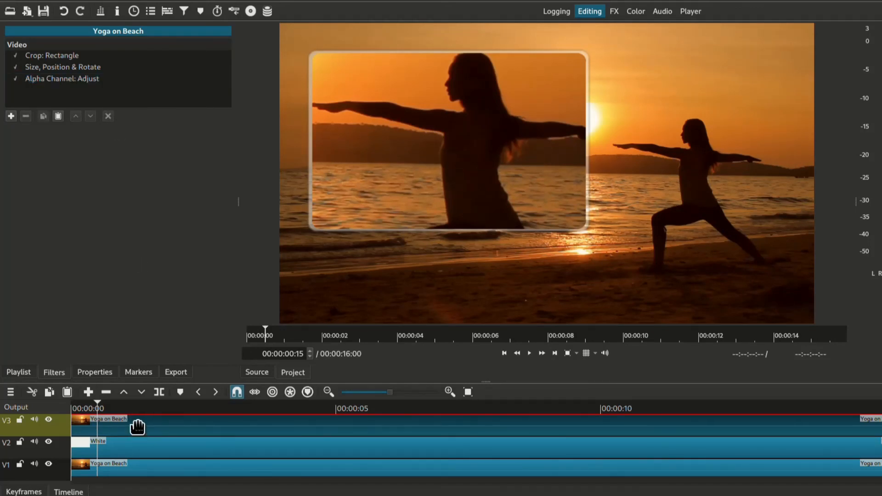
pyautogui.press('Home')
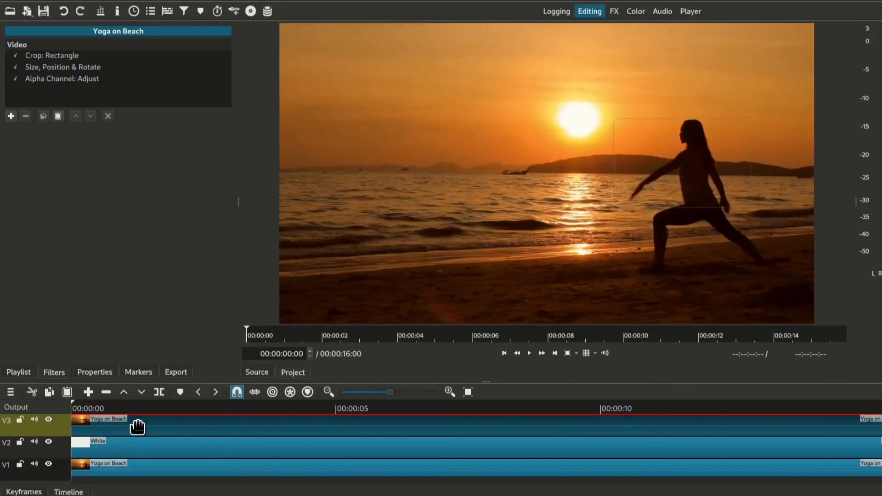
pyautogui.press('space')
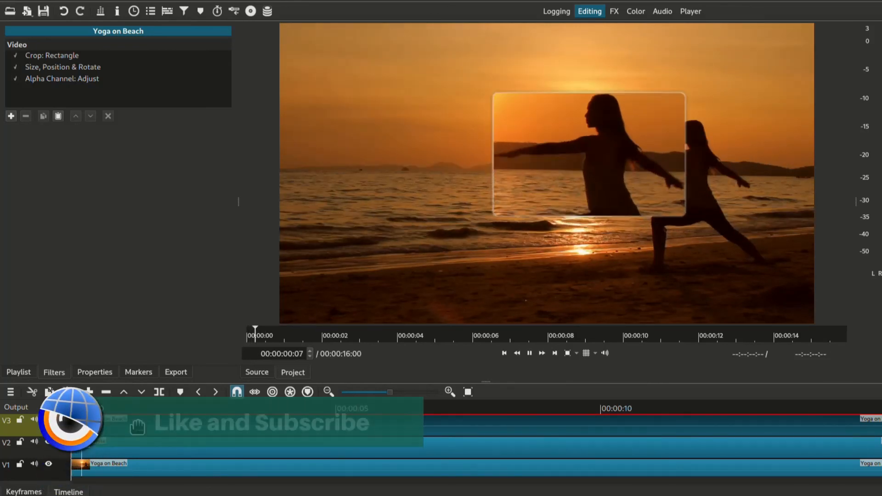